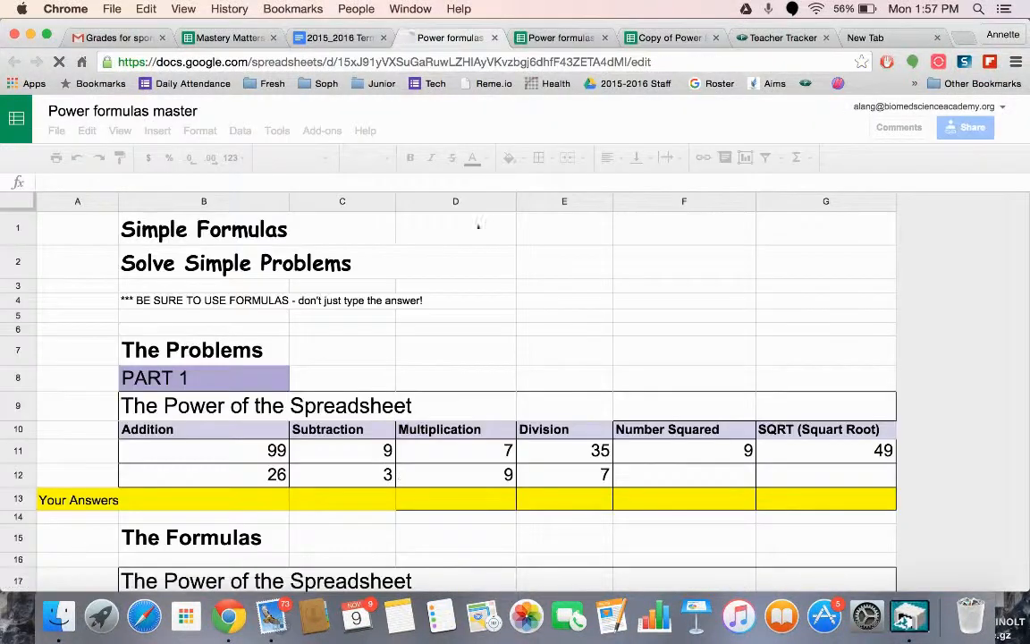
Close the two extra Power formulas tabs and switch to the "Copy of Power formulas master" spreadsheet
click(494, 37)
click(495, 37)
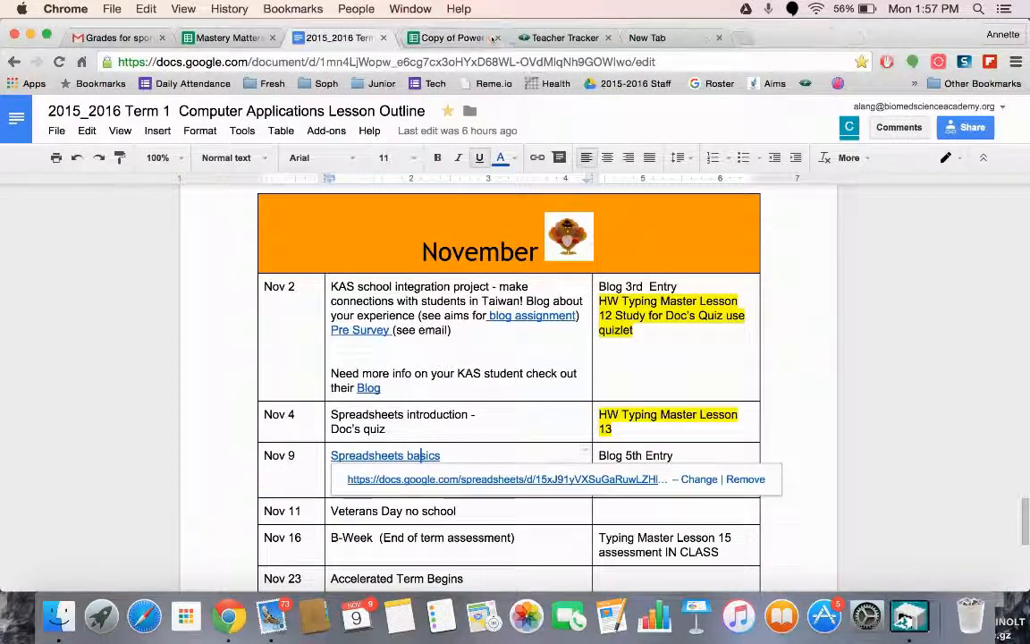
click(500, 38)
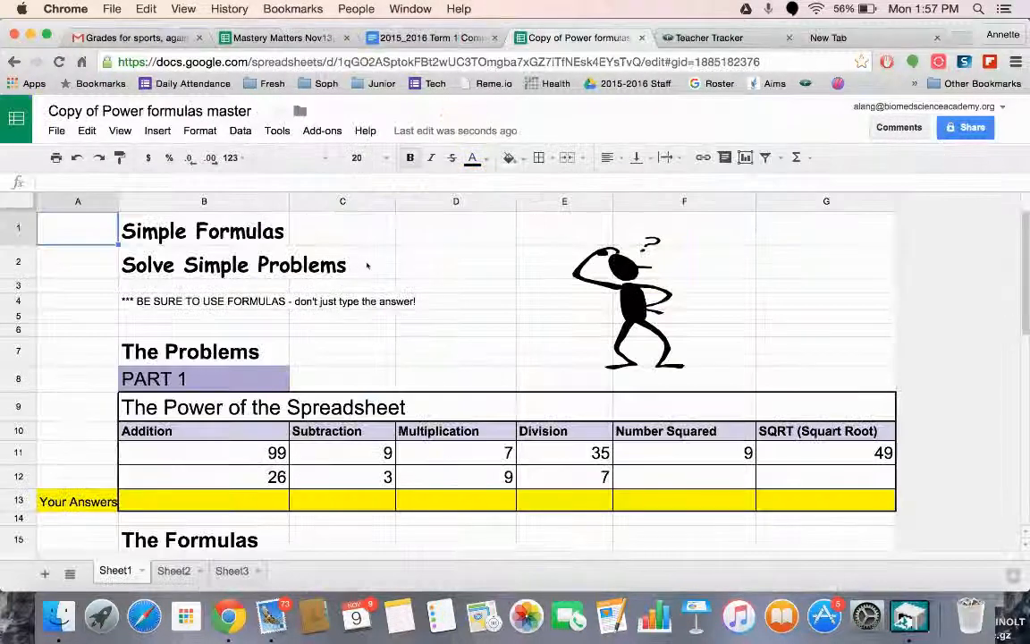
Set the first Addition number in cell B11 of the Part 1 problems to 101
scroll(453, 269, down, 3)
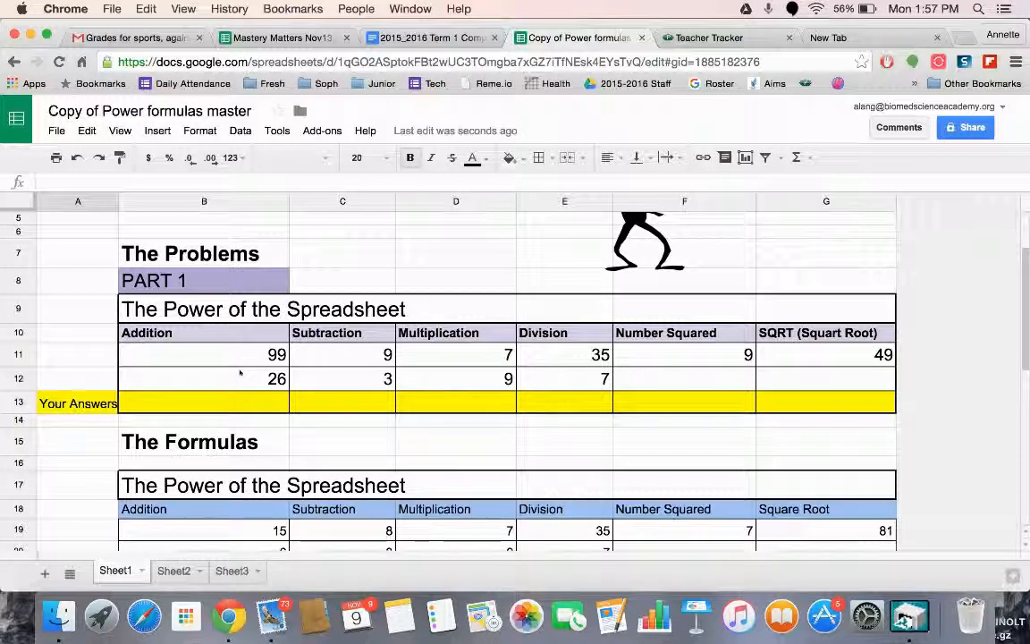
click(238, 354)
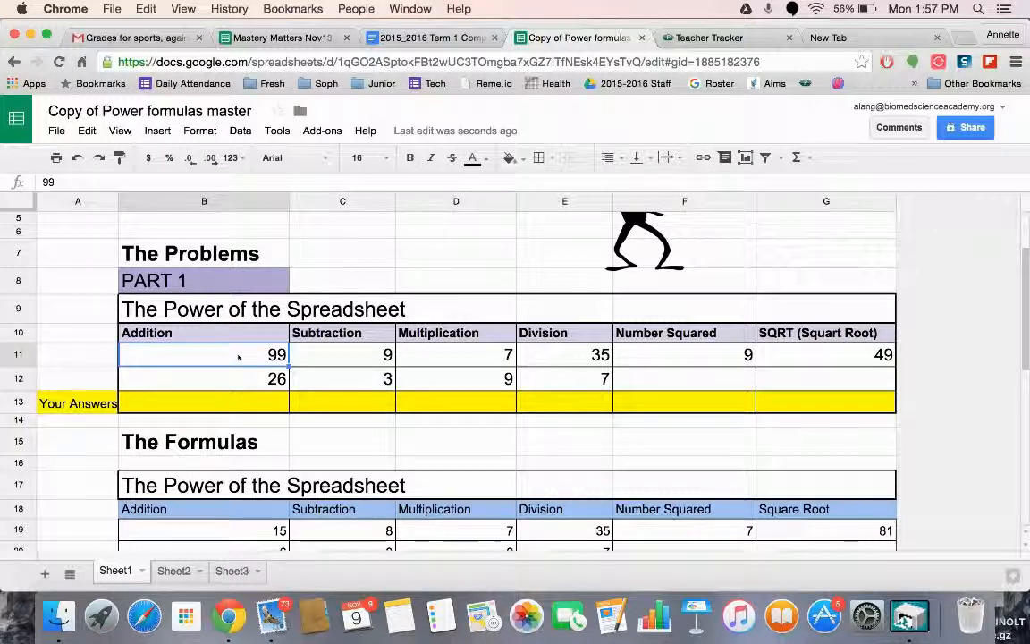
text(1010)
key(BackSpace)
key(Return)
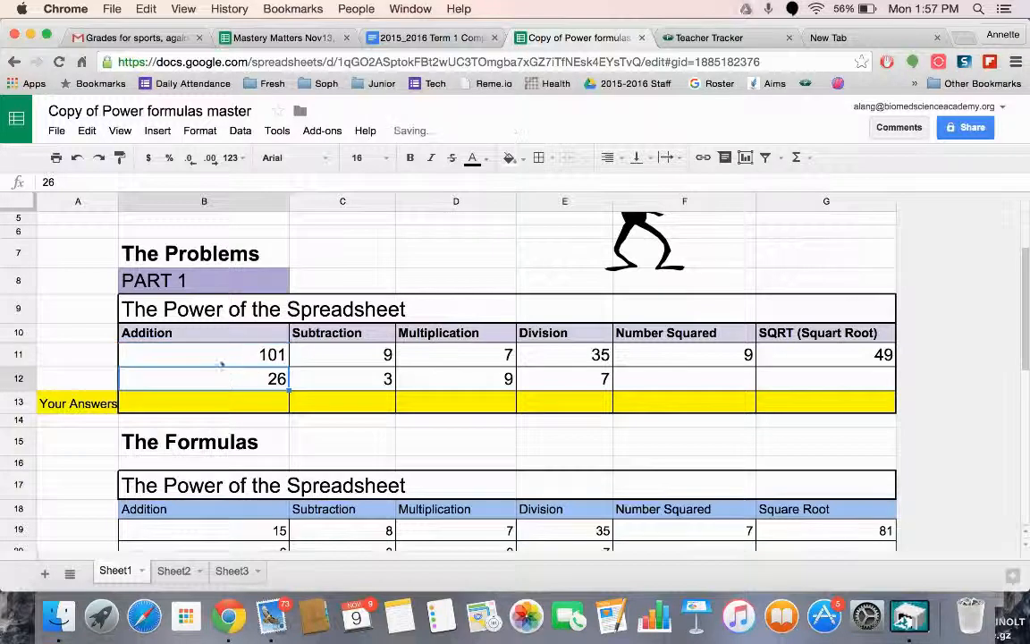
Enter the formula =B11+B12 in the Addition answer cell B13, using references to the two numbers above
click(264, 409)
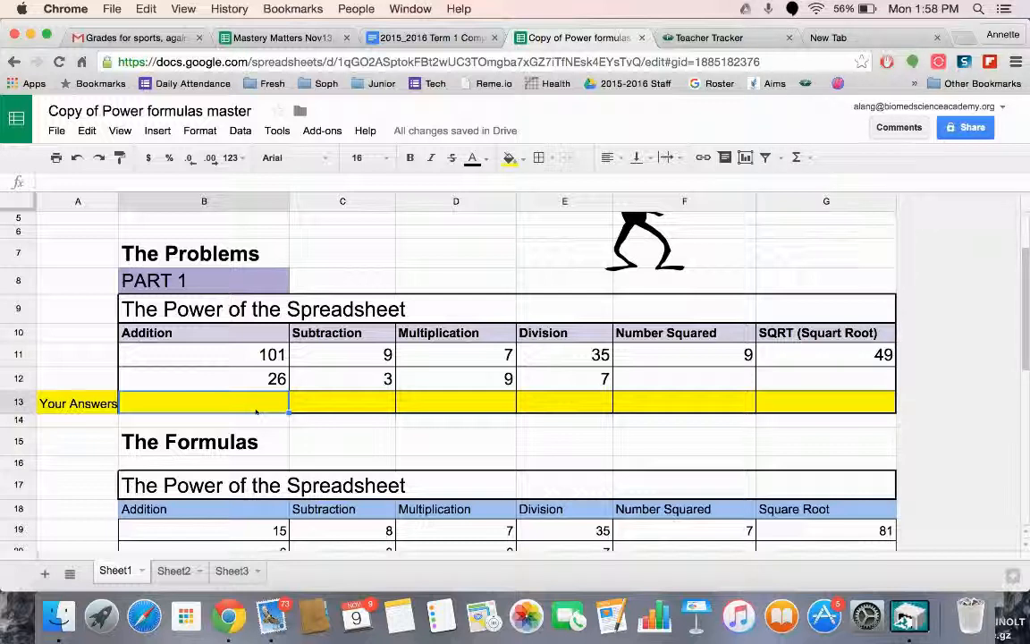
text(=)
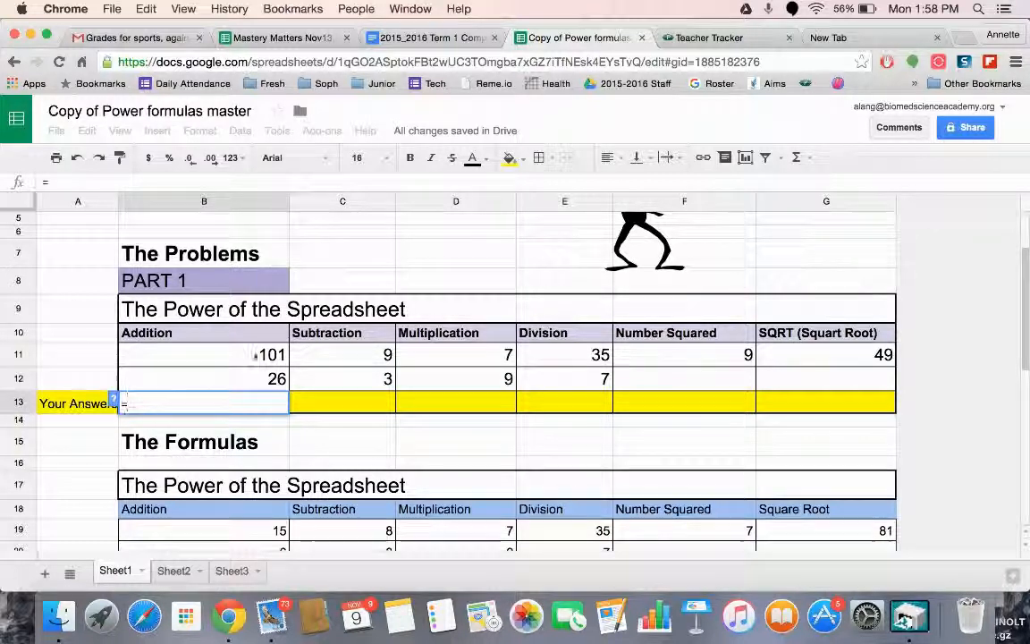
click(261, 354)
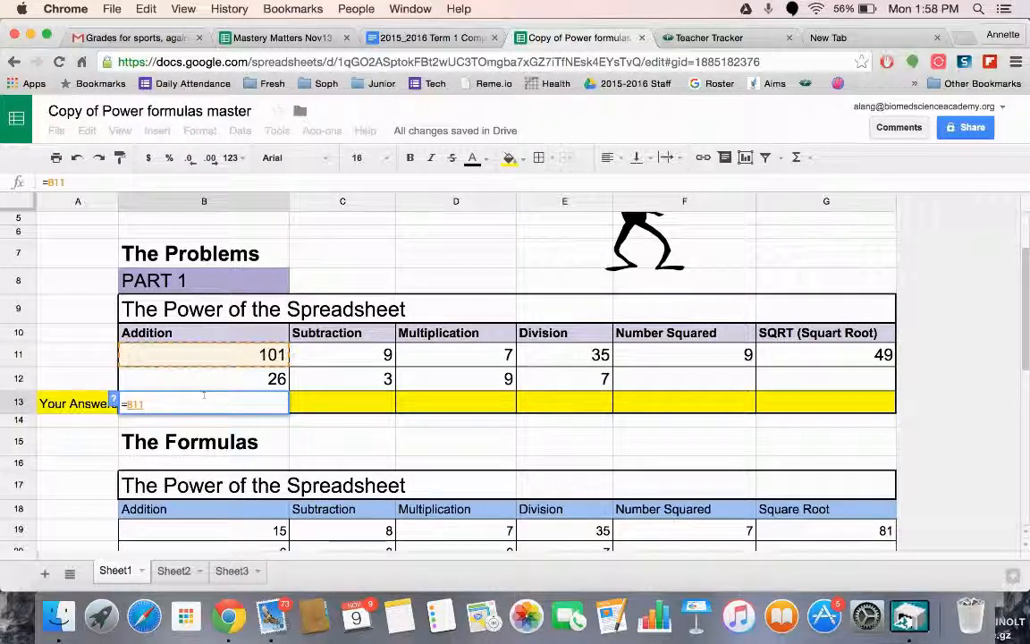
text(+)
click(220, 379)
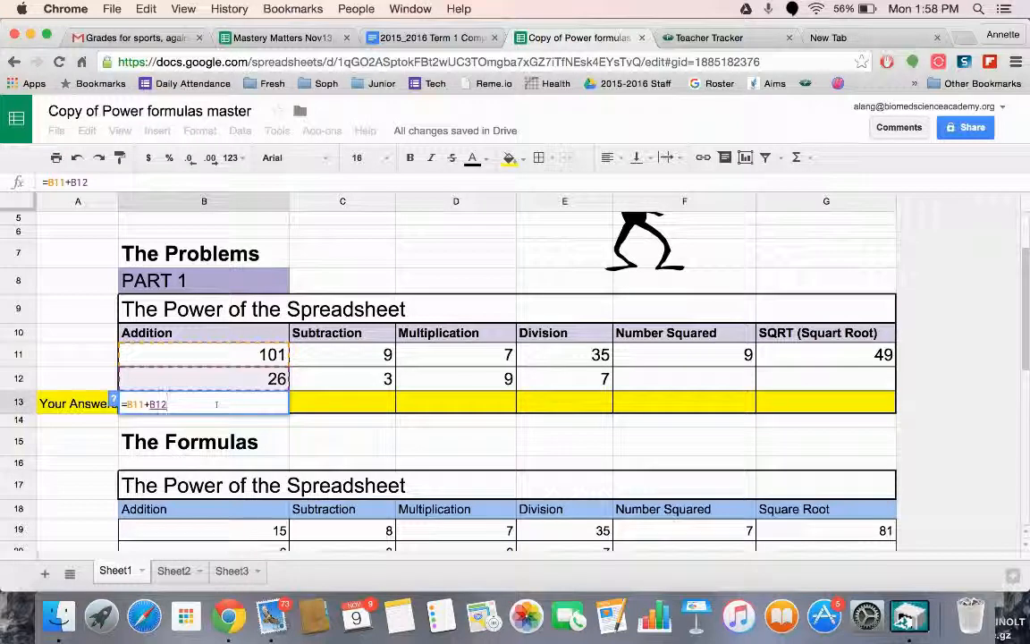
key(Return)
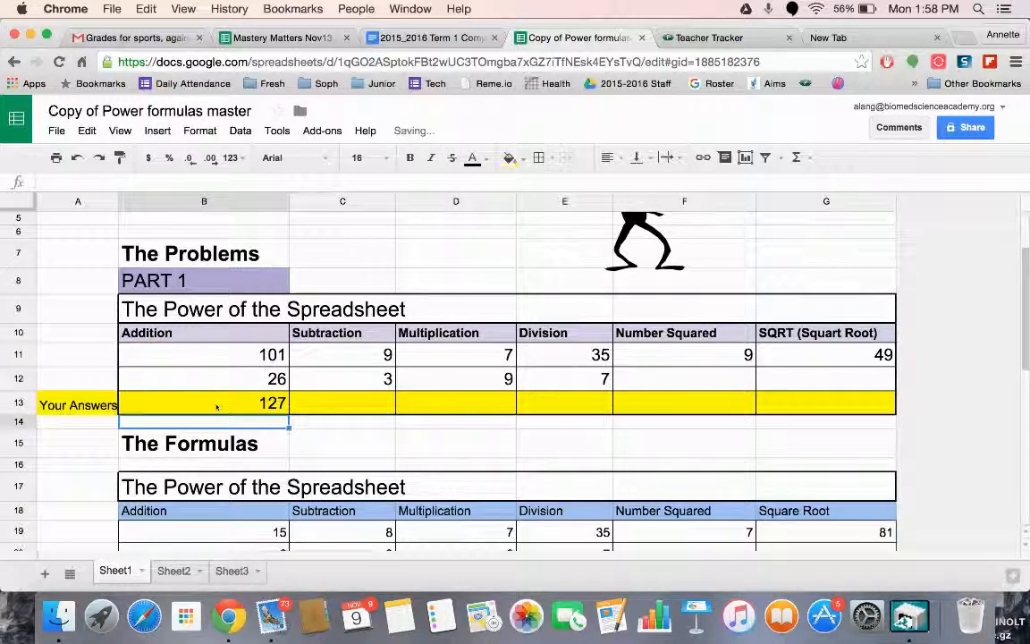
key(Up)
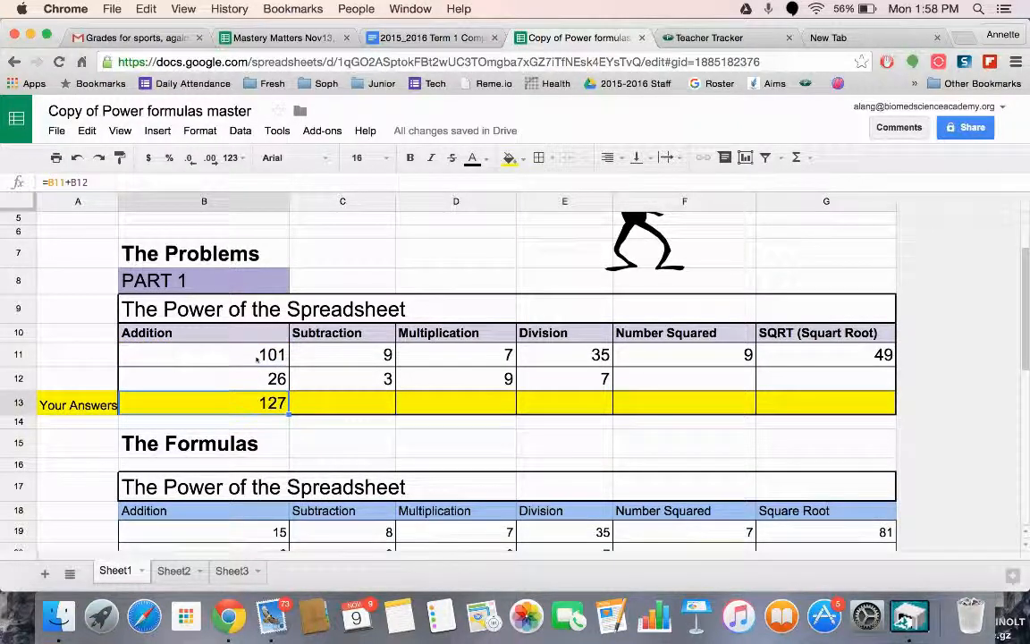
Change the first Addition number in cell B11 to 150
click(255, 354)
text(150)
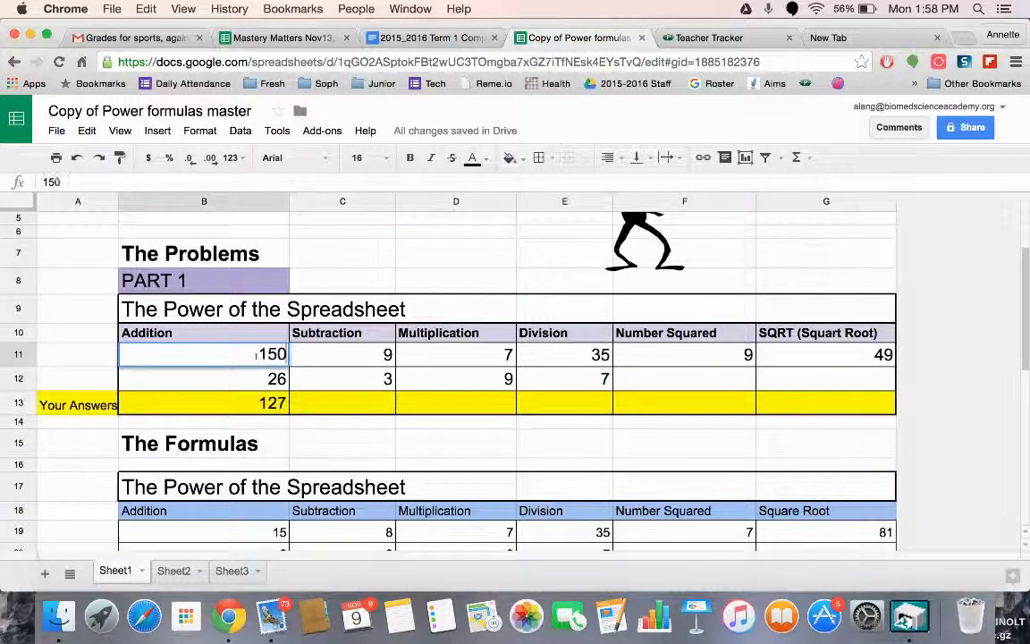
key(Return)
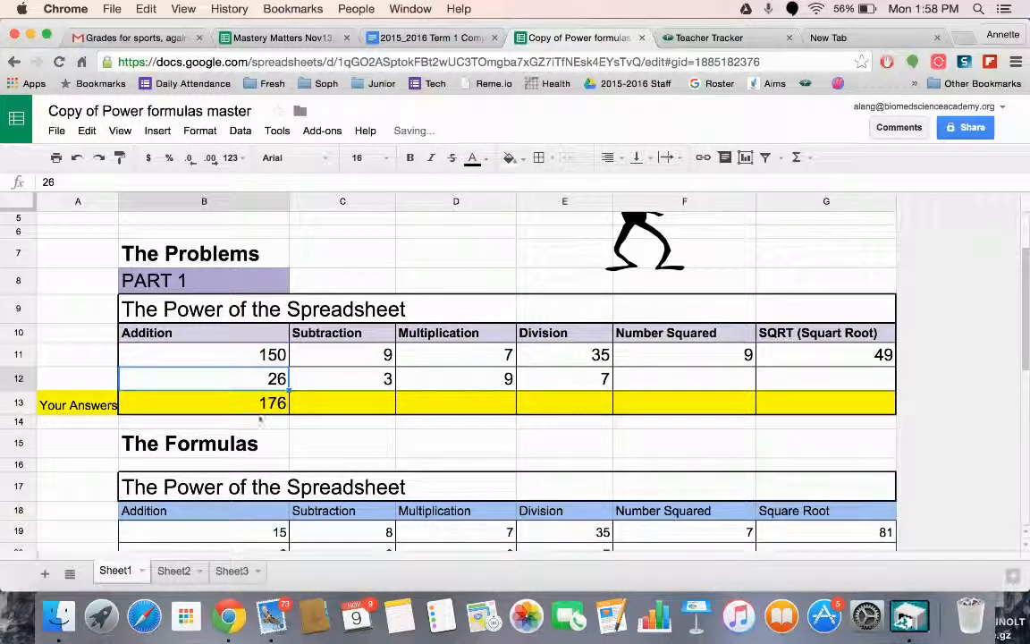
Enter the formula =C11-C12 in the Subtraction answer cell C13
click(320, 402)
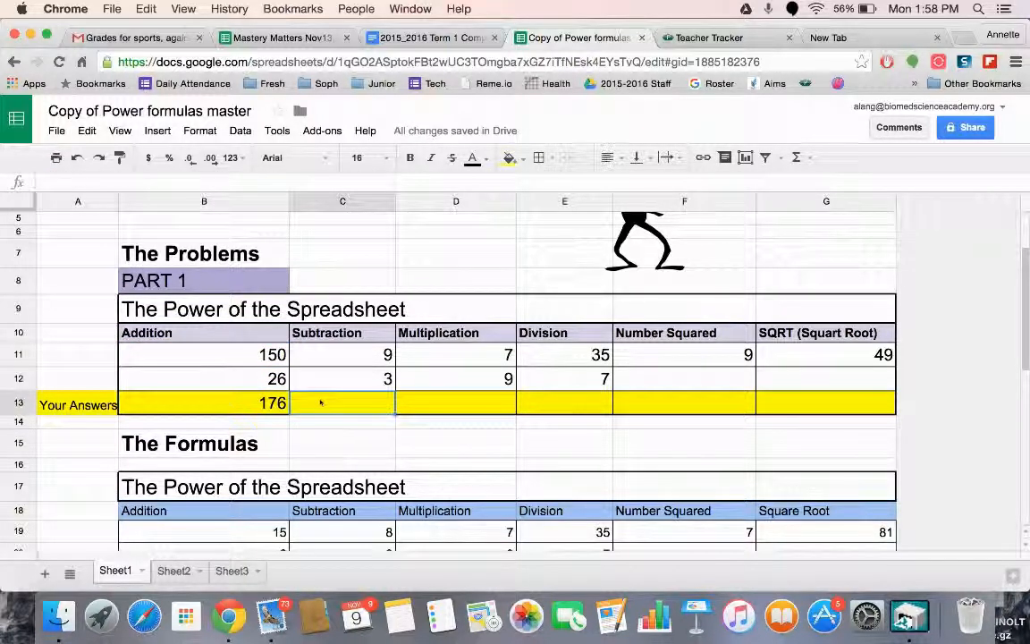
text(=)
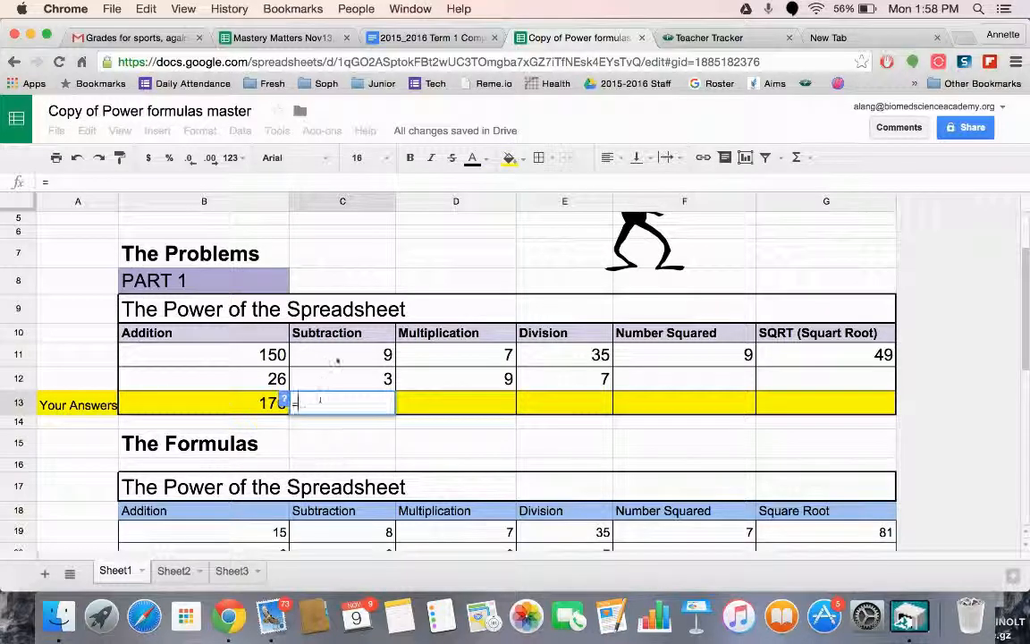
click(341, 357)
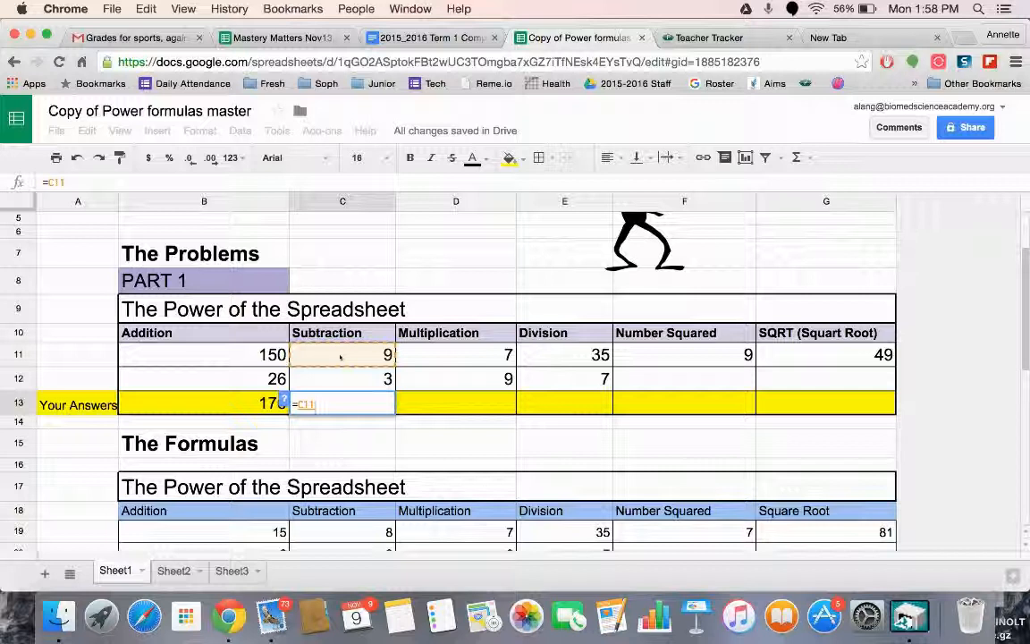
text(-)
click(349, 380)
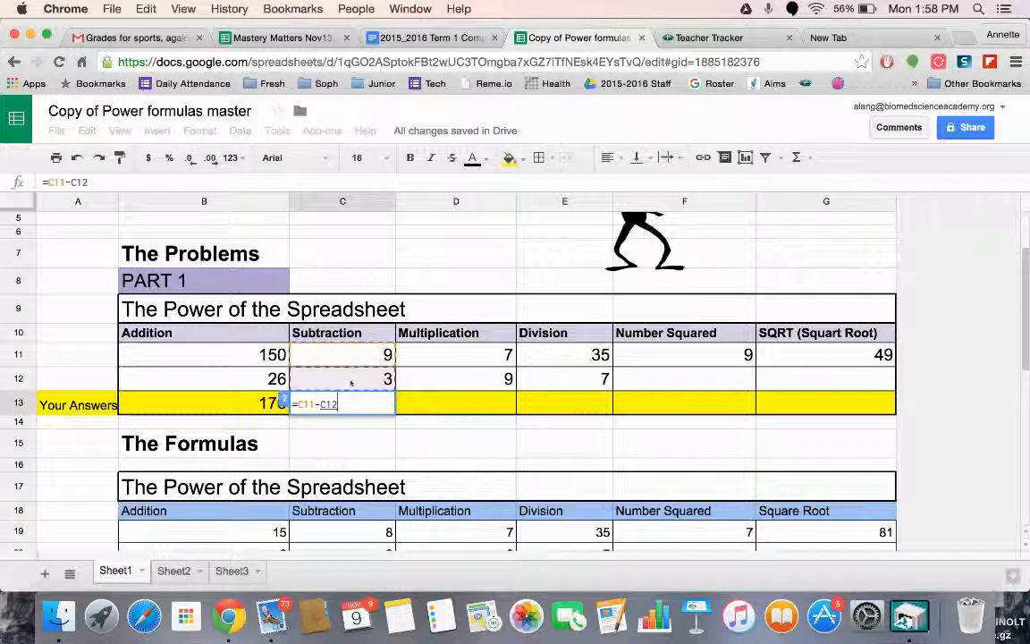
key(Return)
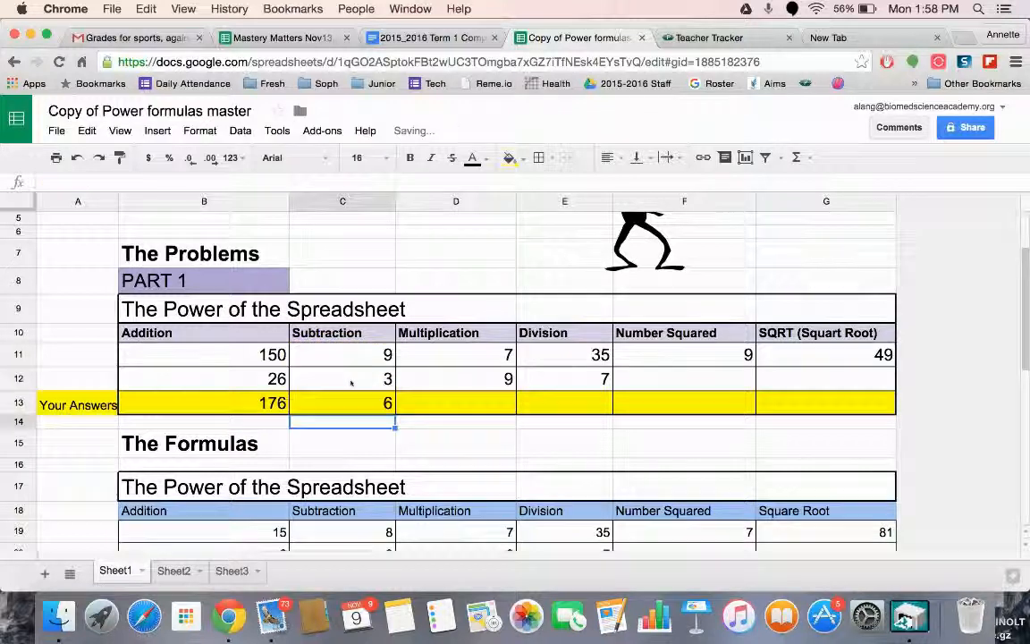
Enter the formula =D11*D12 in the Multiplication answer cell D13
click(456, 405)
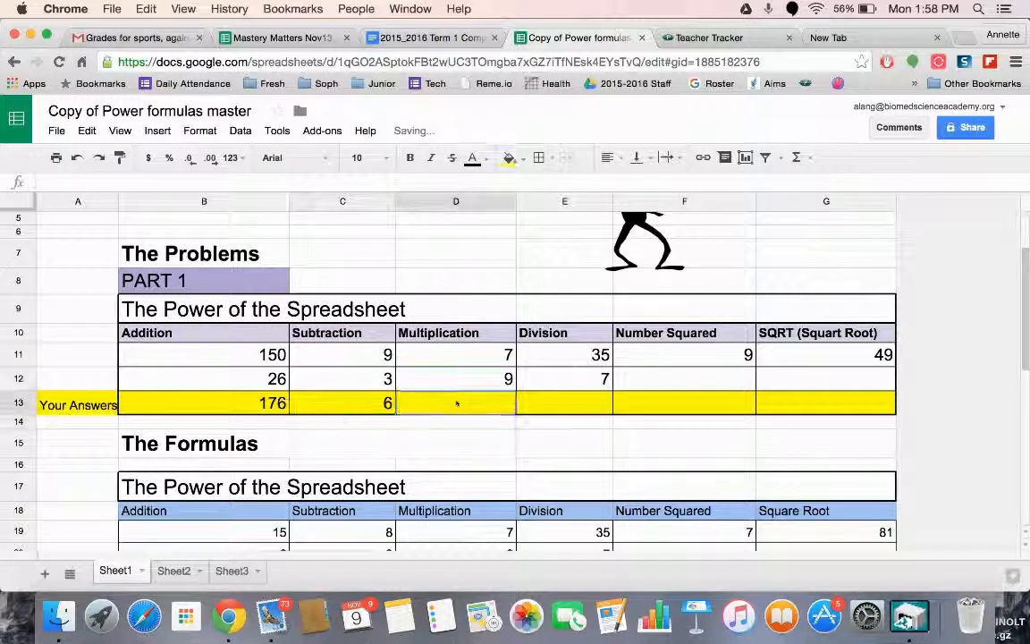
text(=)
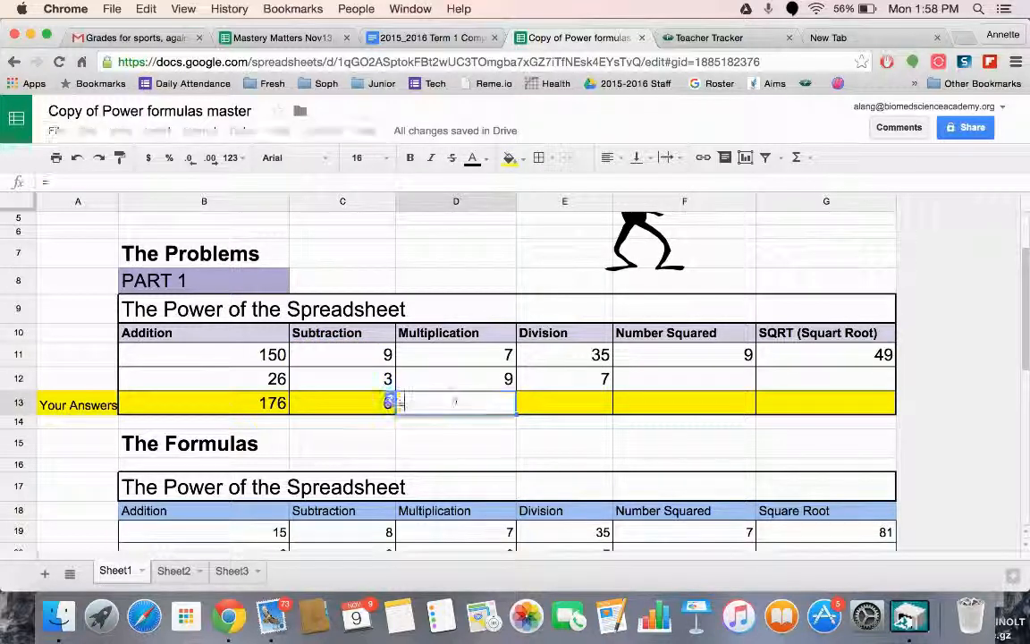
click(471, 359)
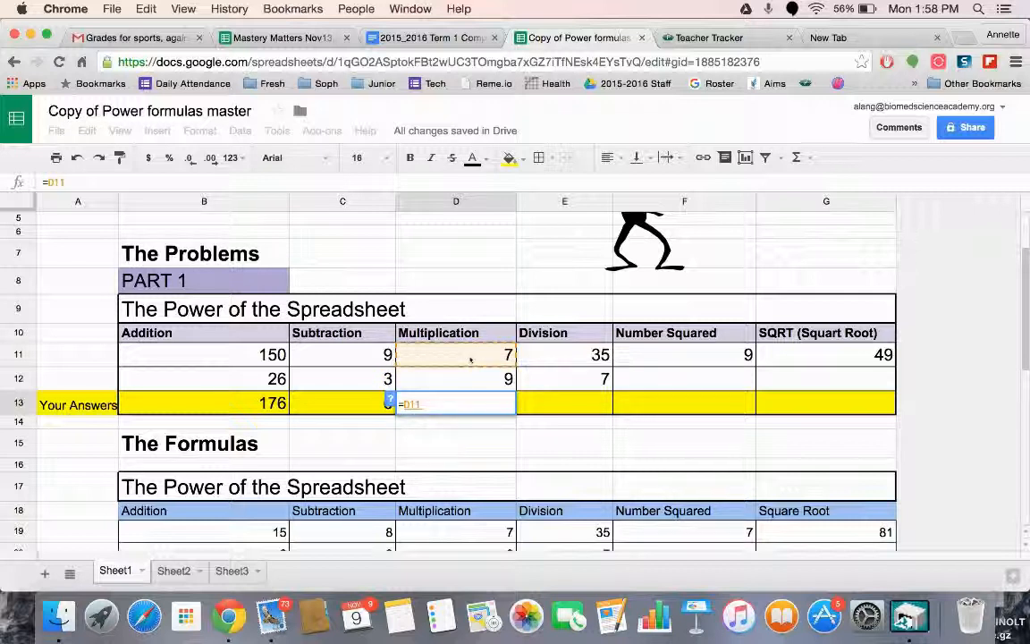
text(*)
click(492, 383)
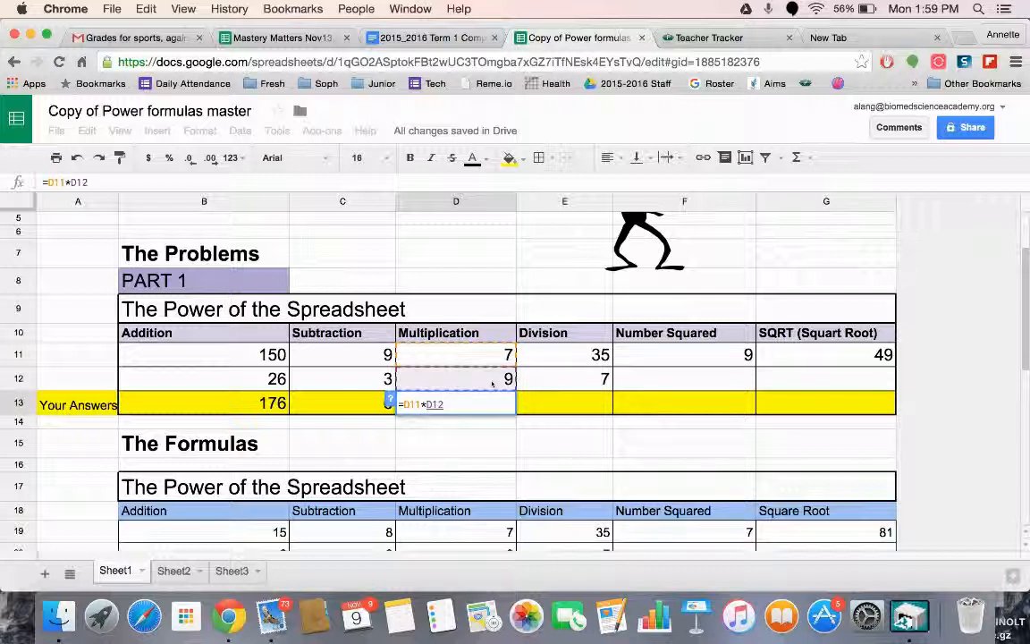
key(Return)
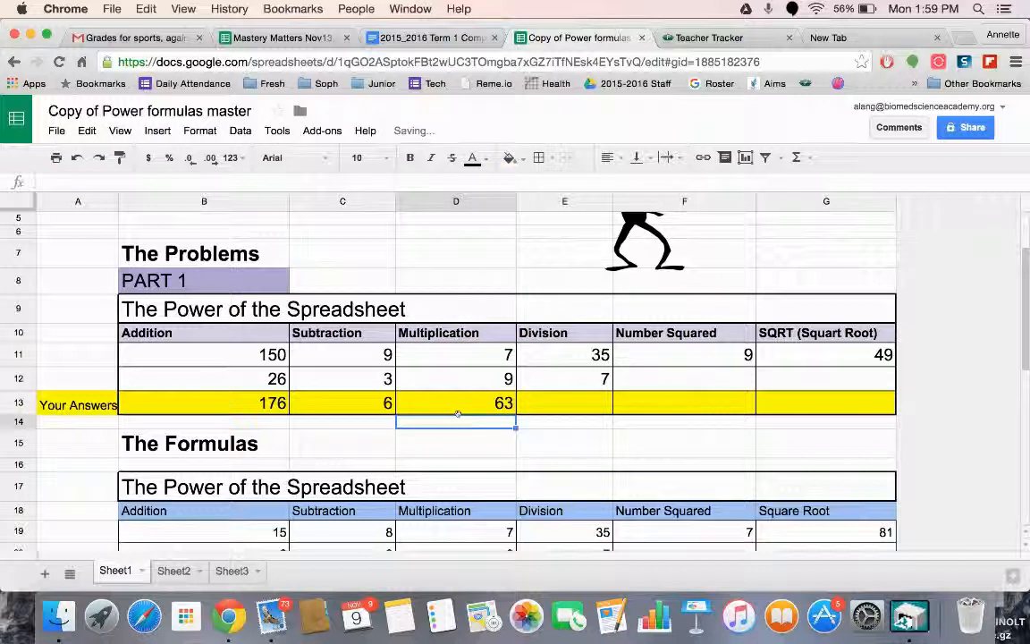
Enter the formula =E11/E12 in the Division answer cell E13
click(568, 409)
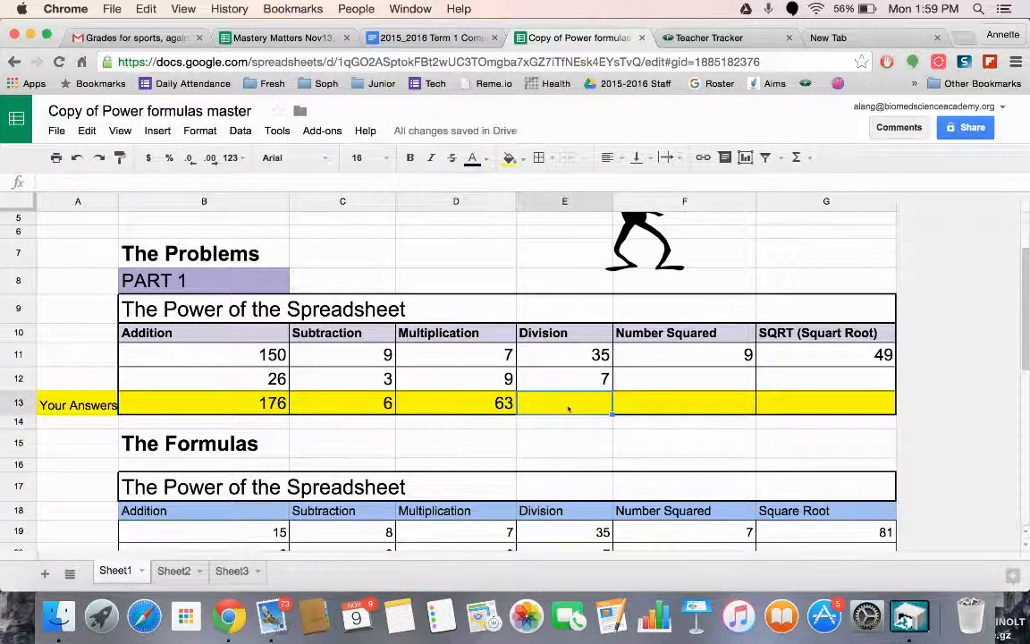
text(=)
click(573, 355)
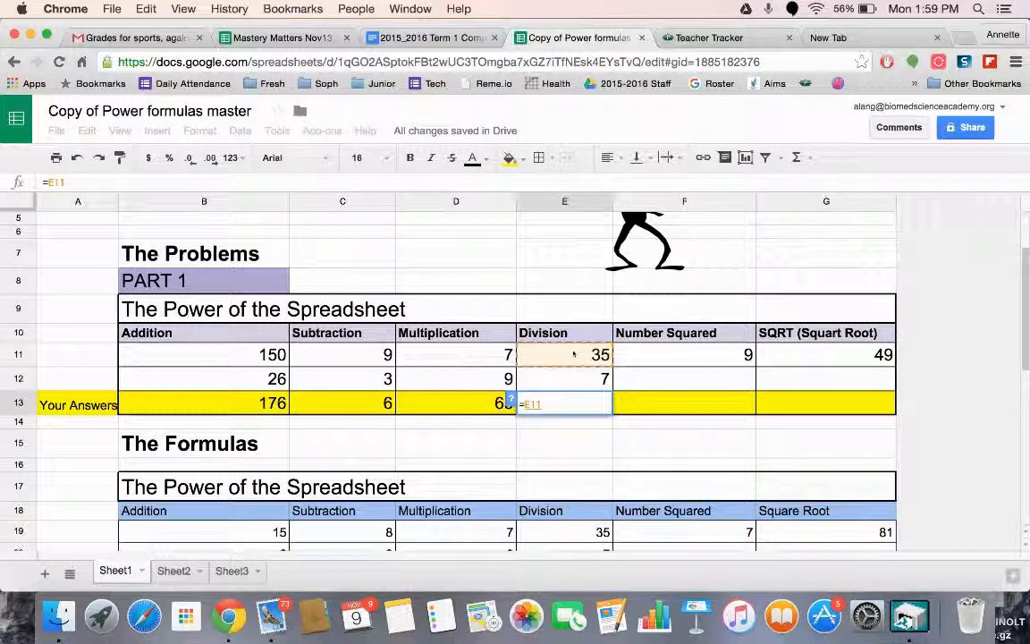
text(/)
click(567, 381)
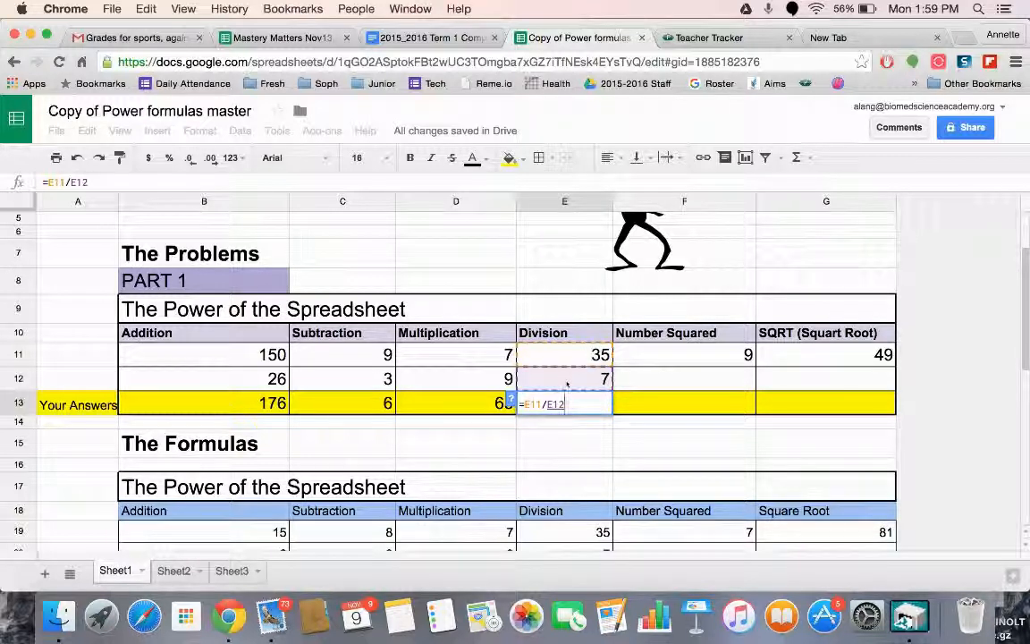
key(Return)
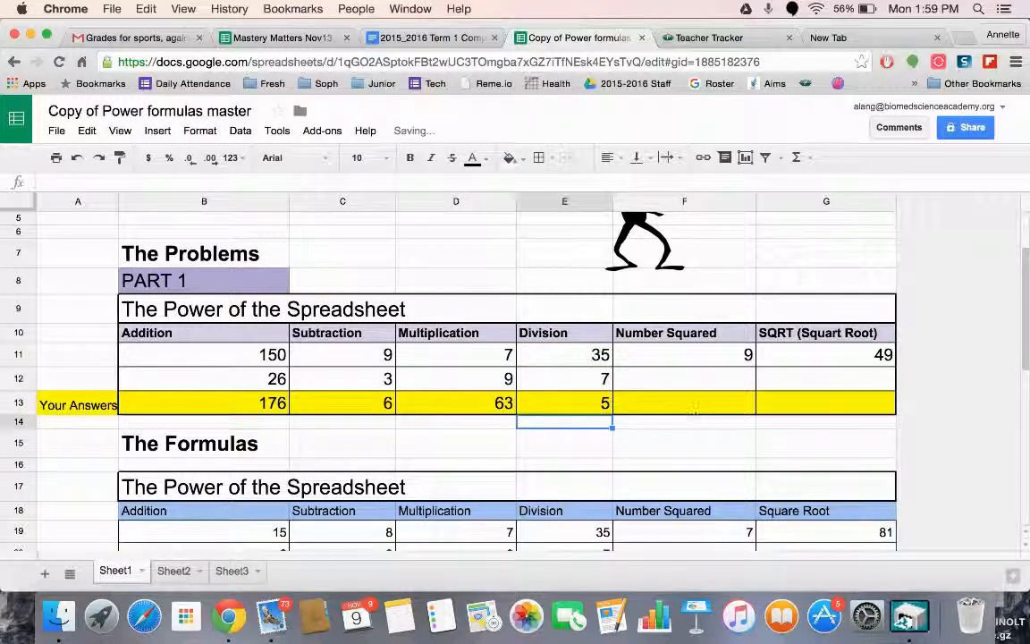
Enter the formula =F11^2 in the Number Squared answer cell F13 and select that cell to check it
click(693, 402)
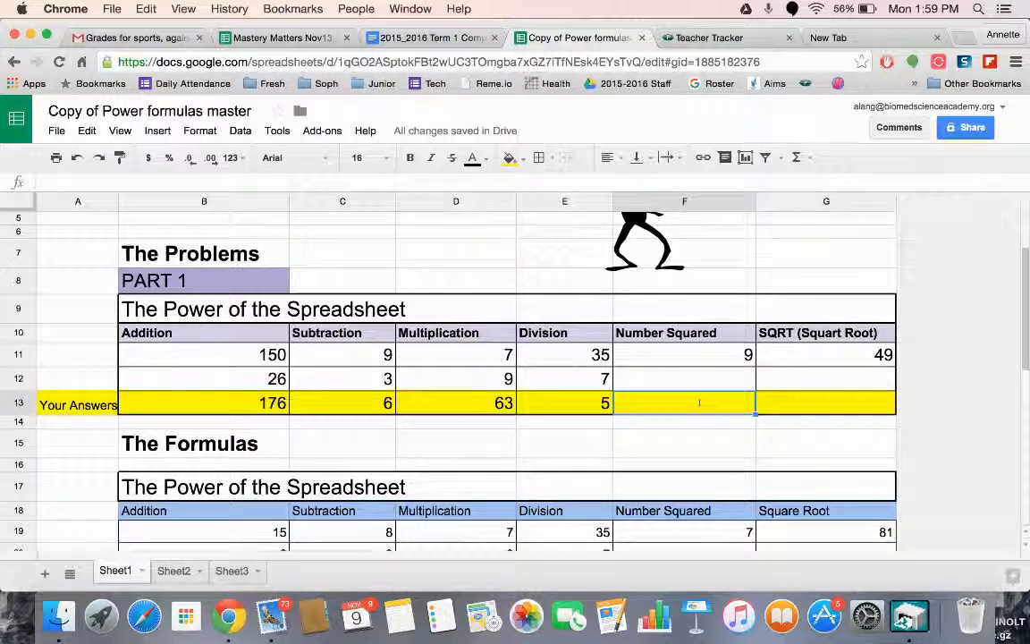
text(=)
click(697, 357)
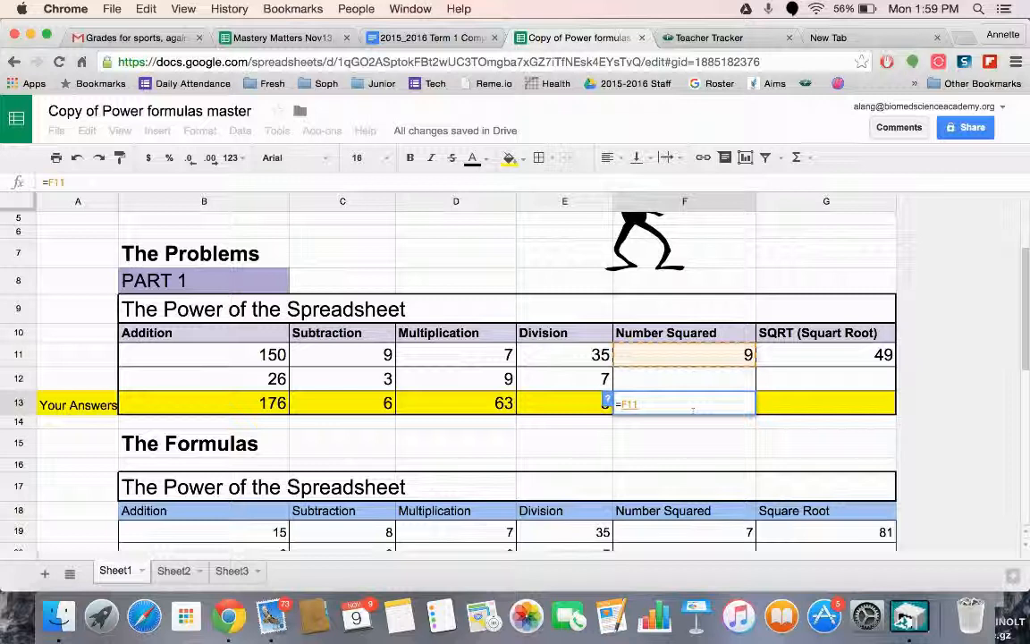
text(^2)
key(Return)
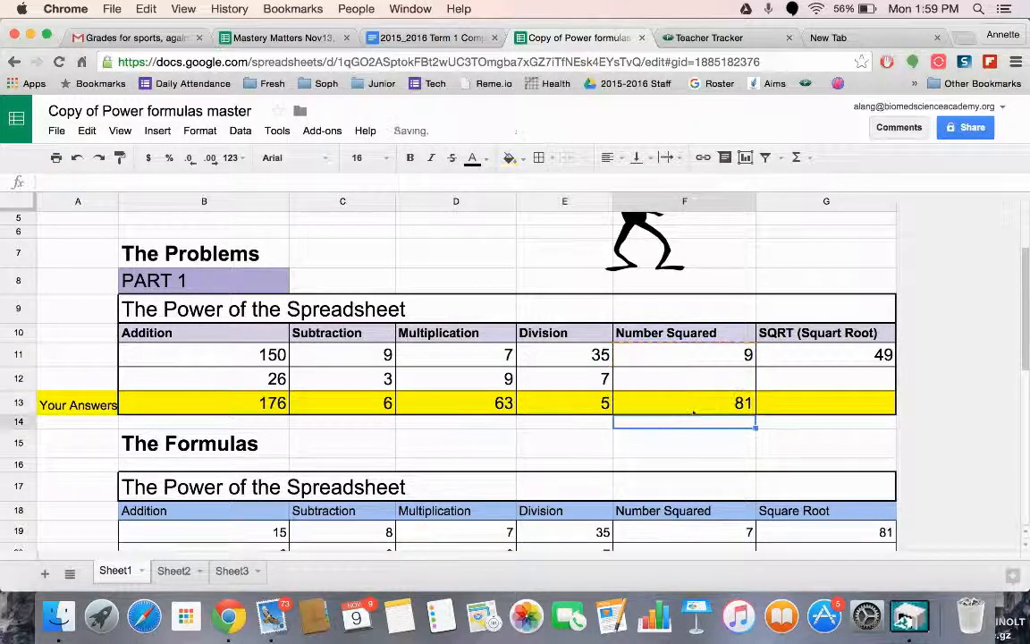
click(711, 398)
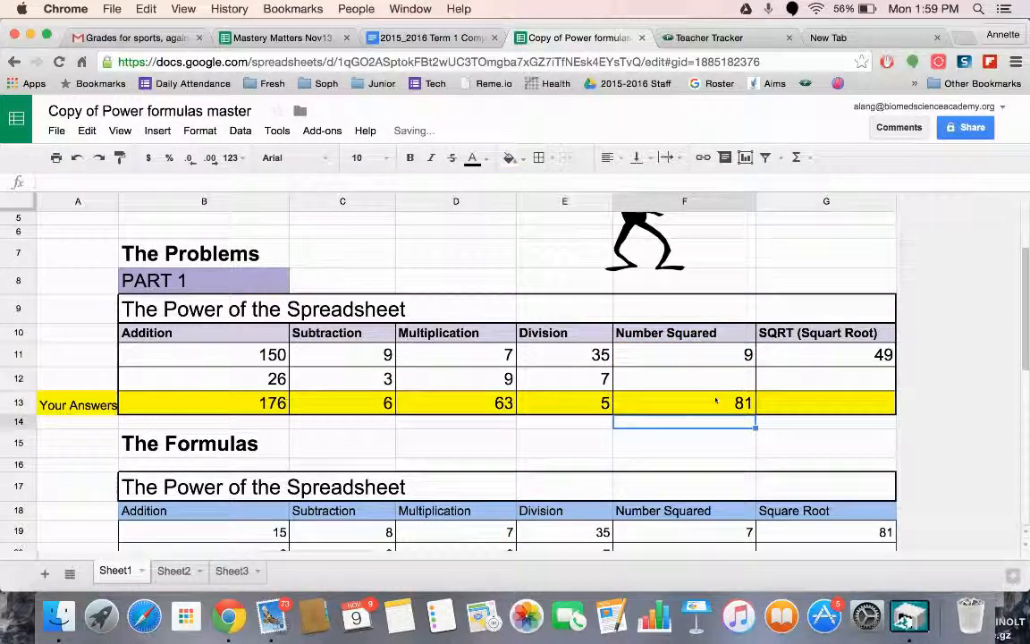
Enter the formula =SQRT(G11) in the square root answer cell G13 and select that cell to check it
click(826, 407)
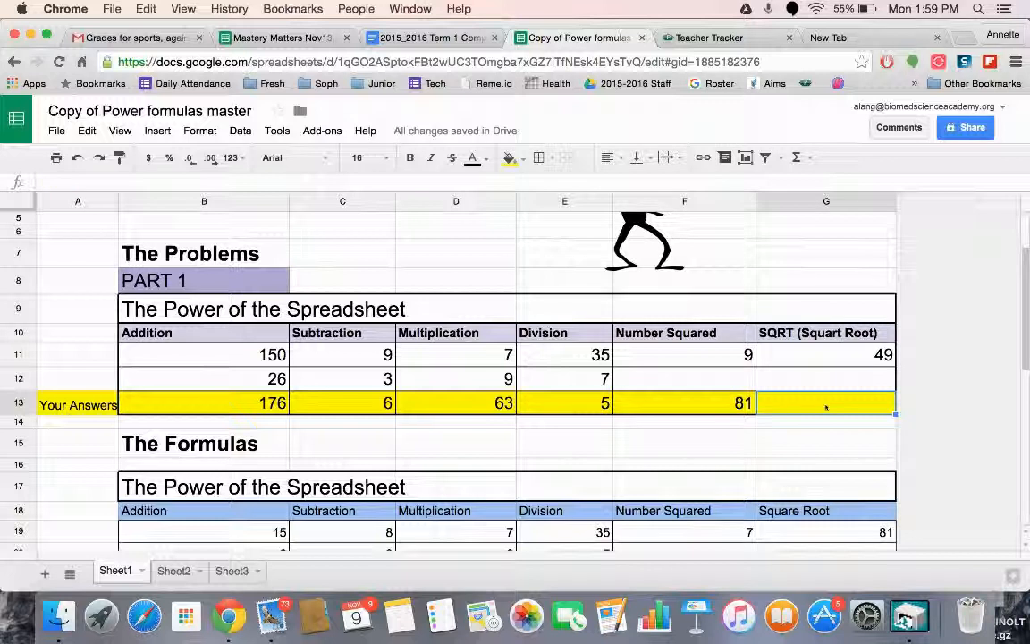
text(=sqr)
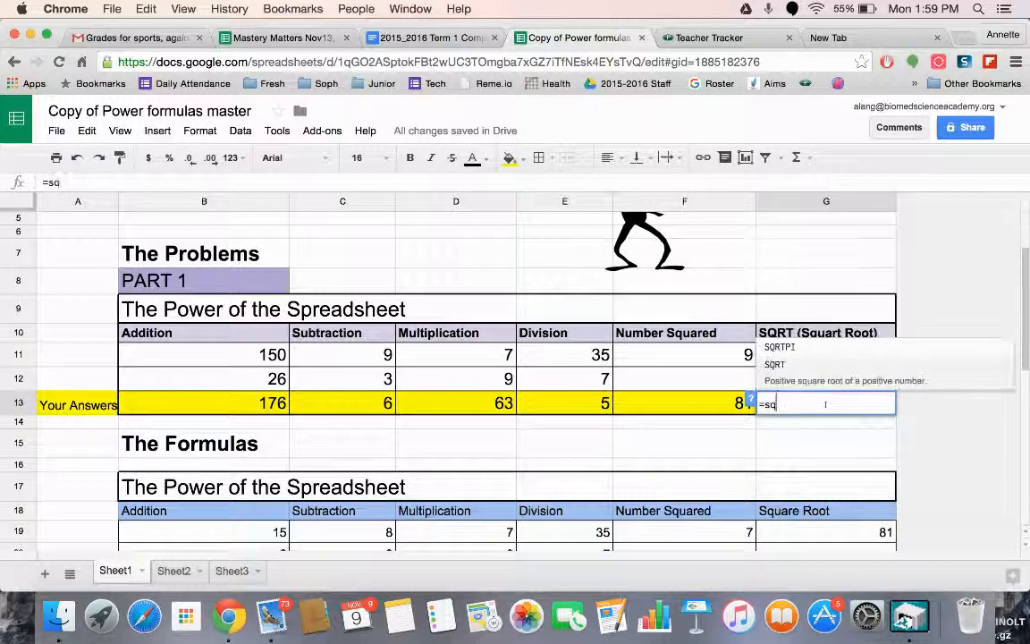
click(775, 365)
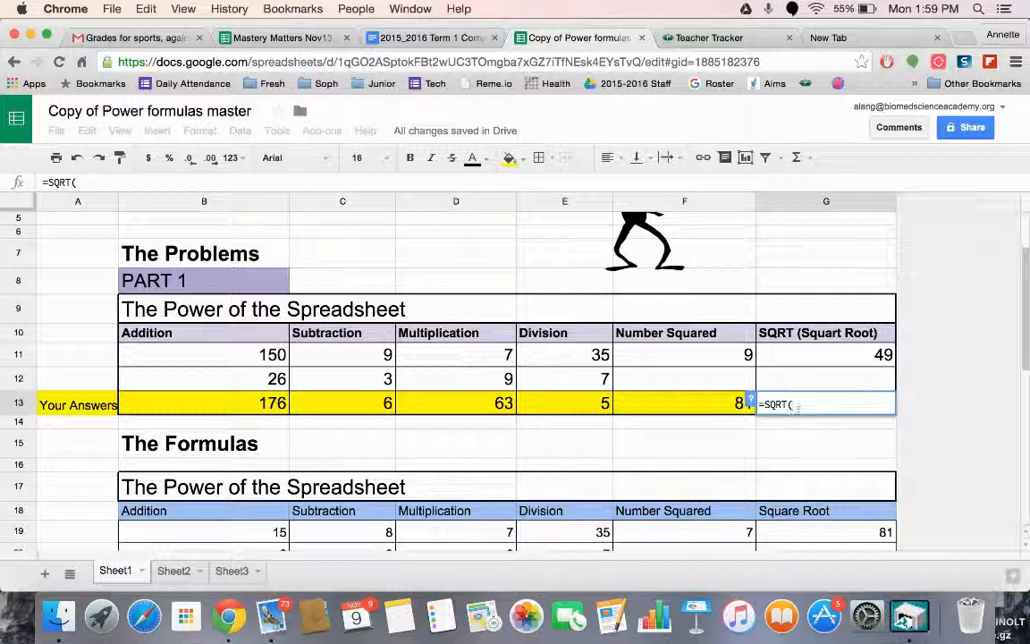
click(865, 360)
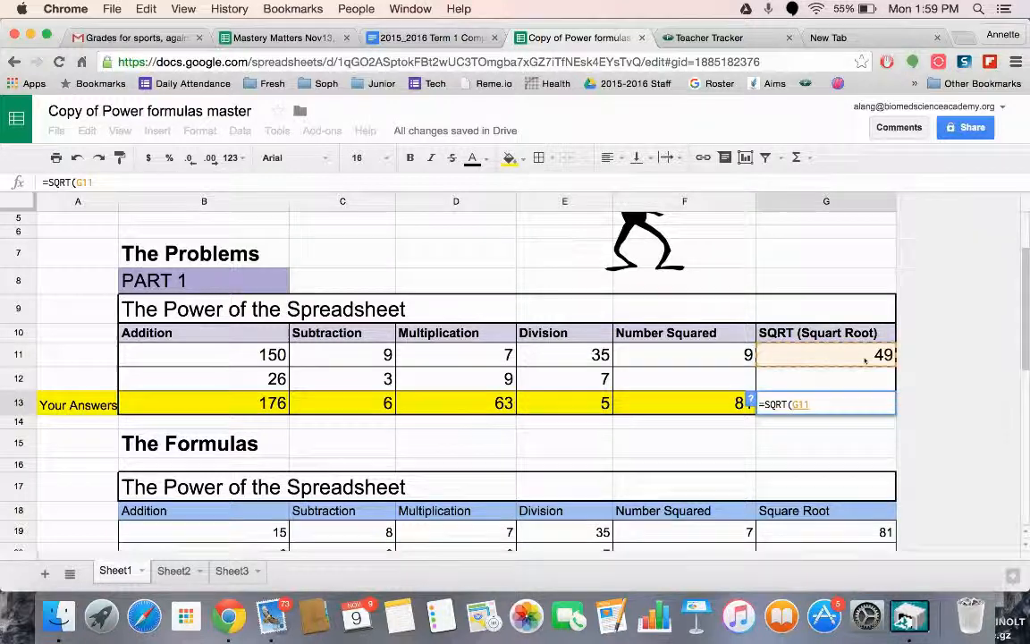
key(Return)
click(810, 404)
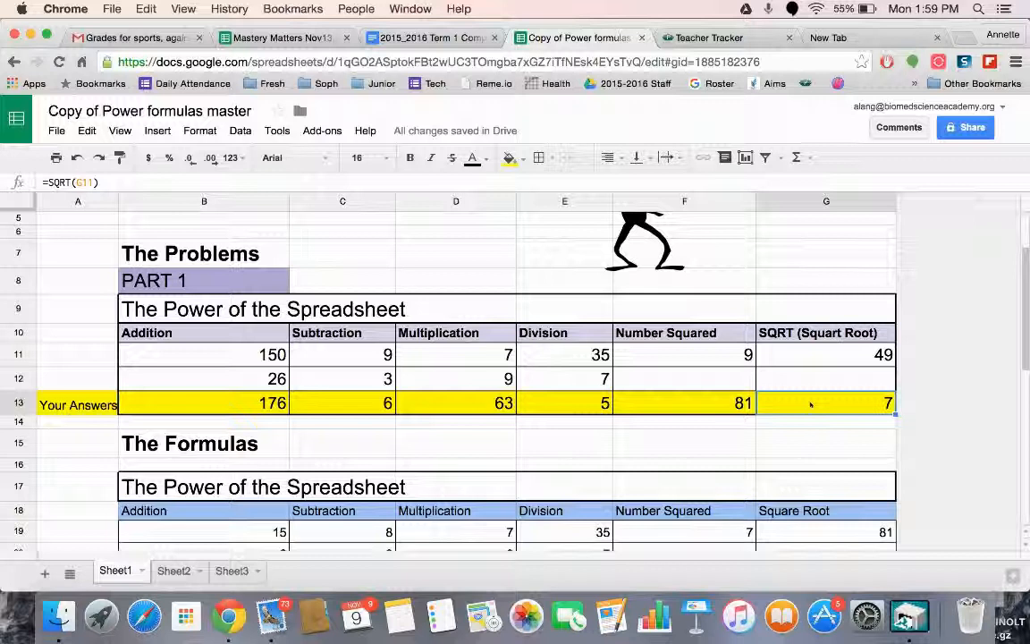
Display all formulas in the sheet in place of their results, and switch back to showing the results
double_click(810, 404)
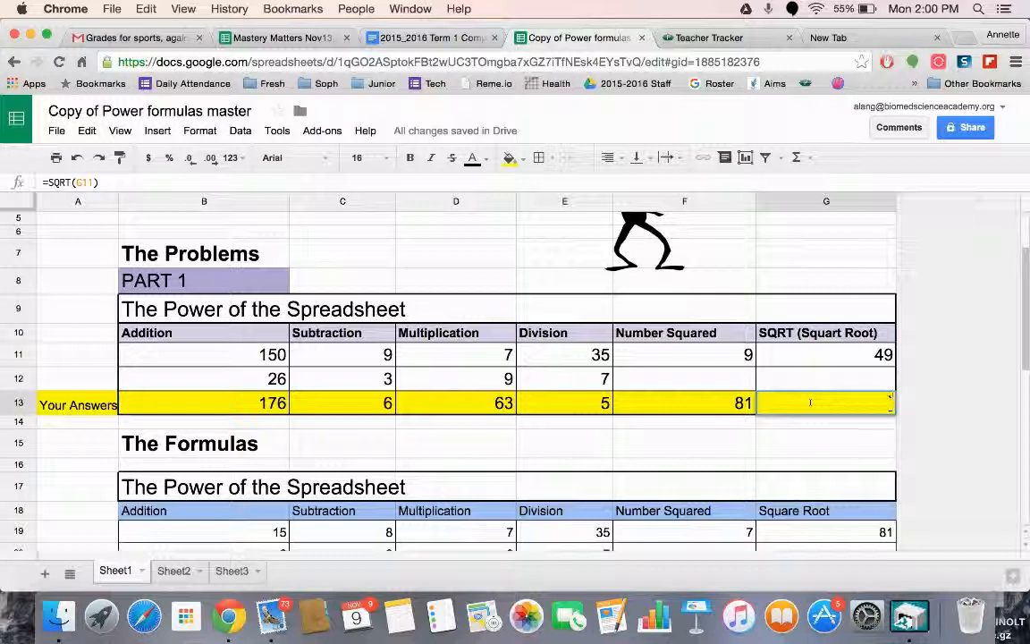
click(120, 132)
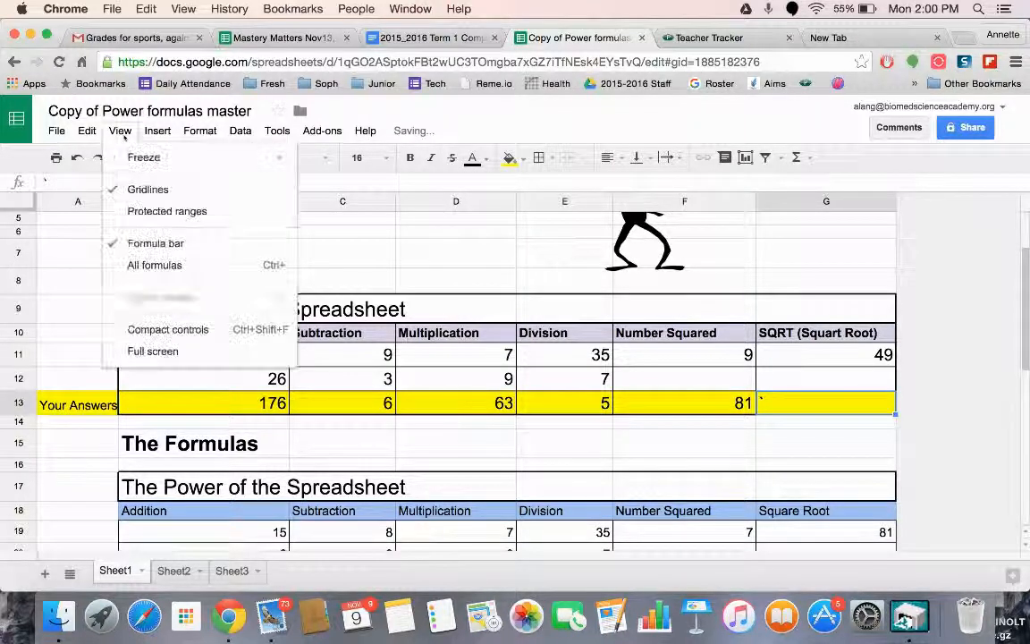
click(139, 265)
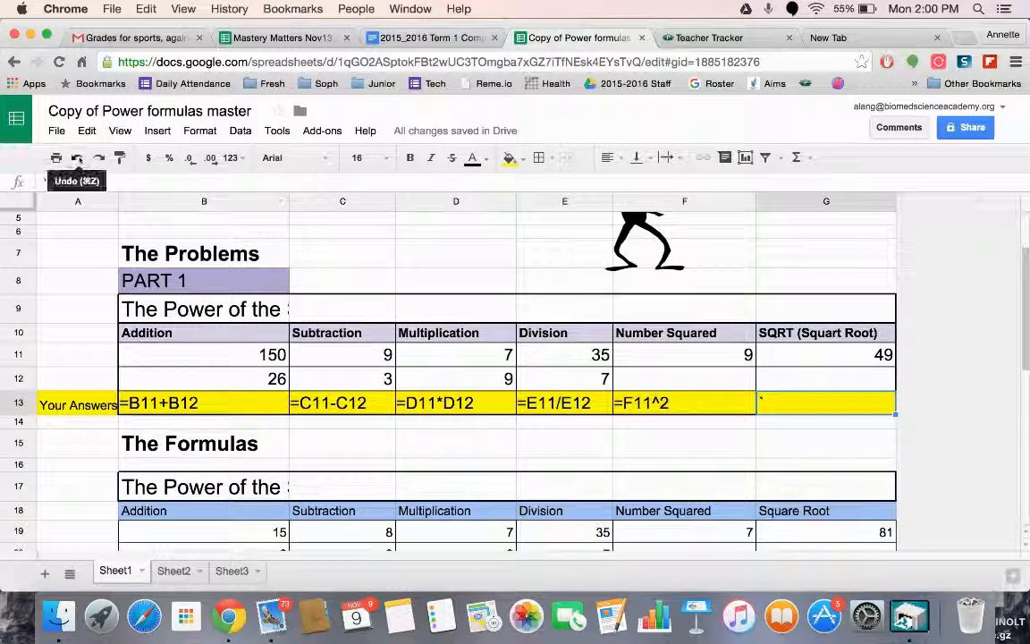
click(119, 131)
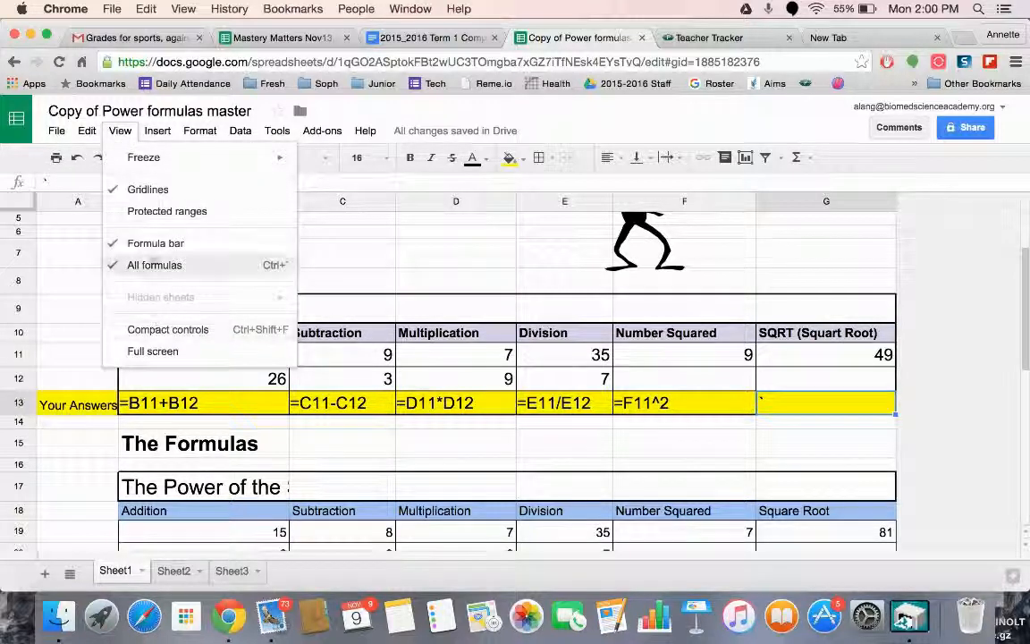
click(139, 265)
Enter the formula =AVERAGE(B25:B27) in the Average answer cell B28 of Part 2 - Ranges
scroll(240, 337, down, 5)
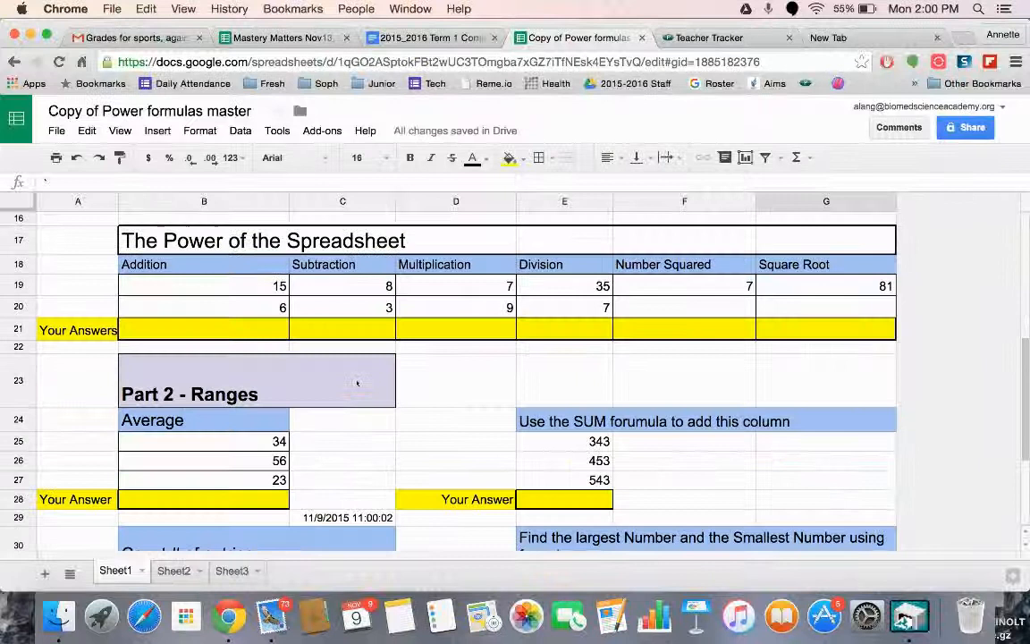
click(240, 337)
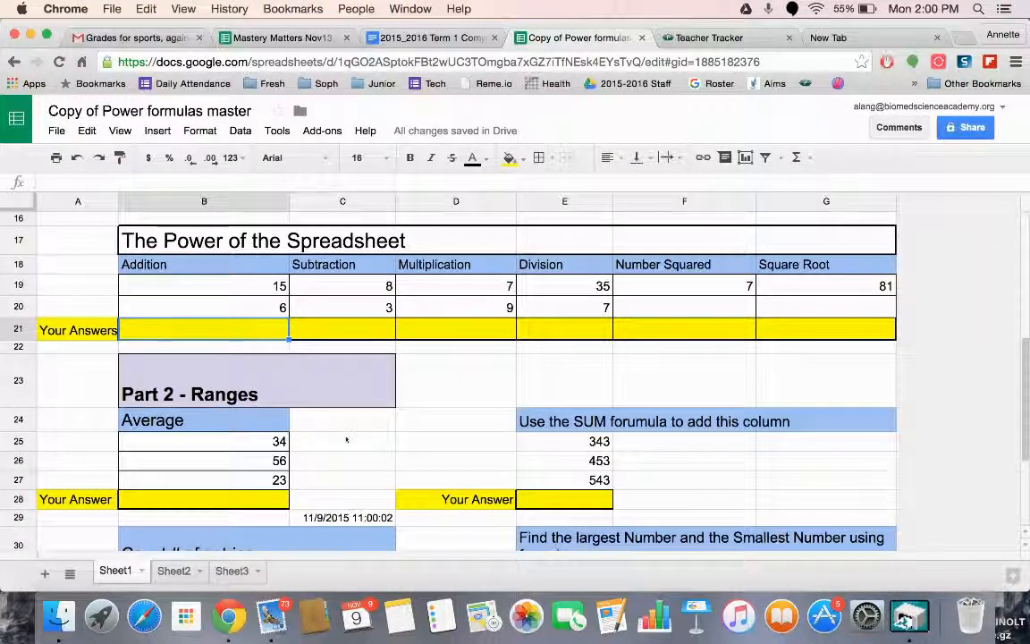
scroll(346, 439, down, 2)
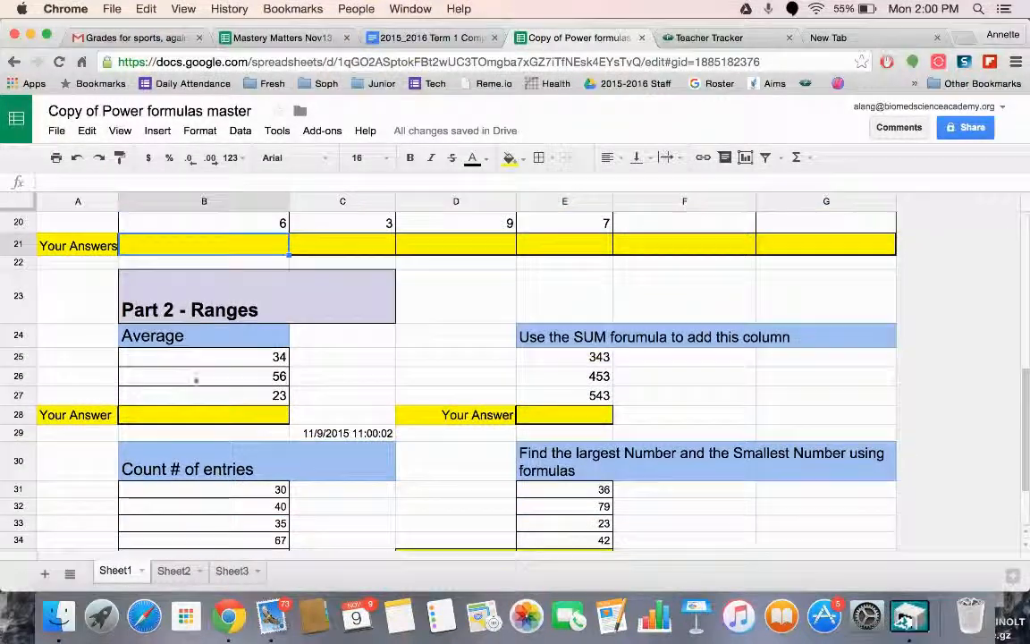
click(189, 411)
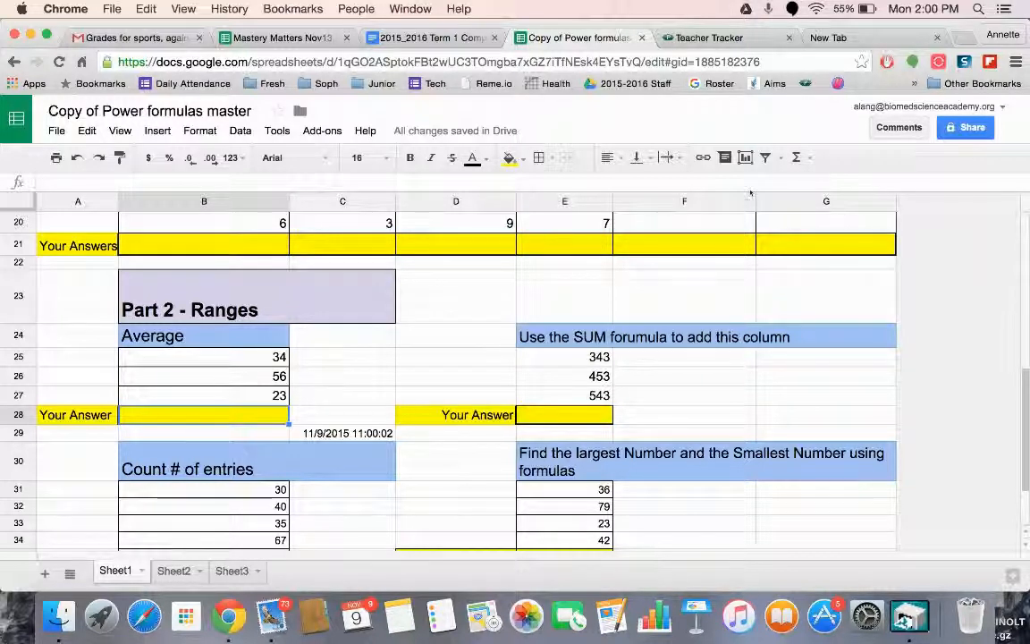
click(810, 160)
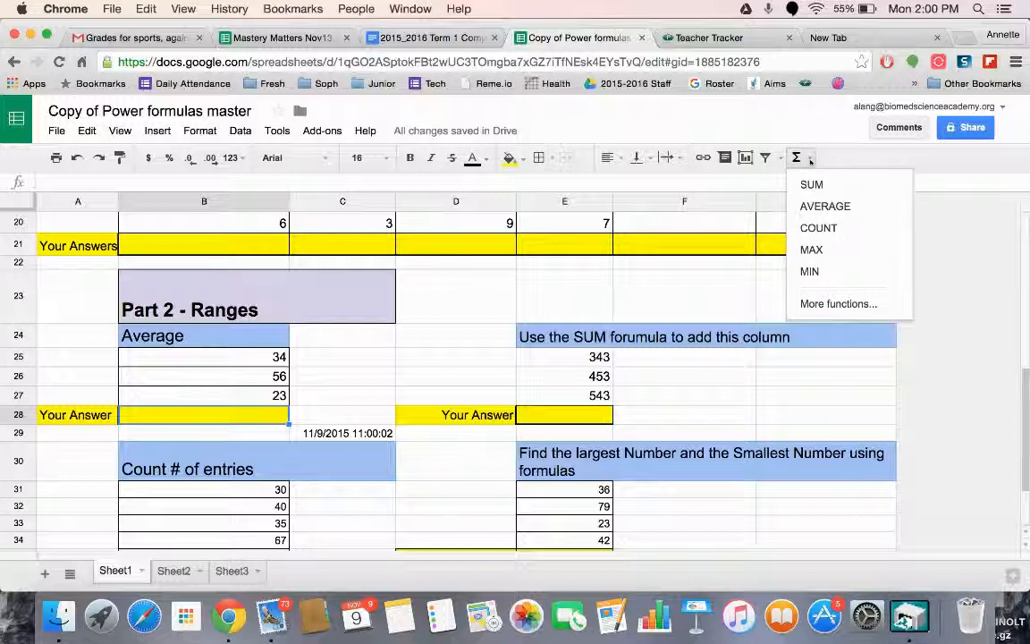
click(814, 208)
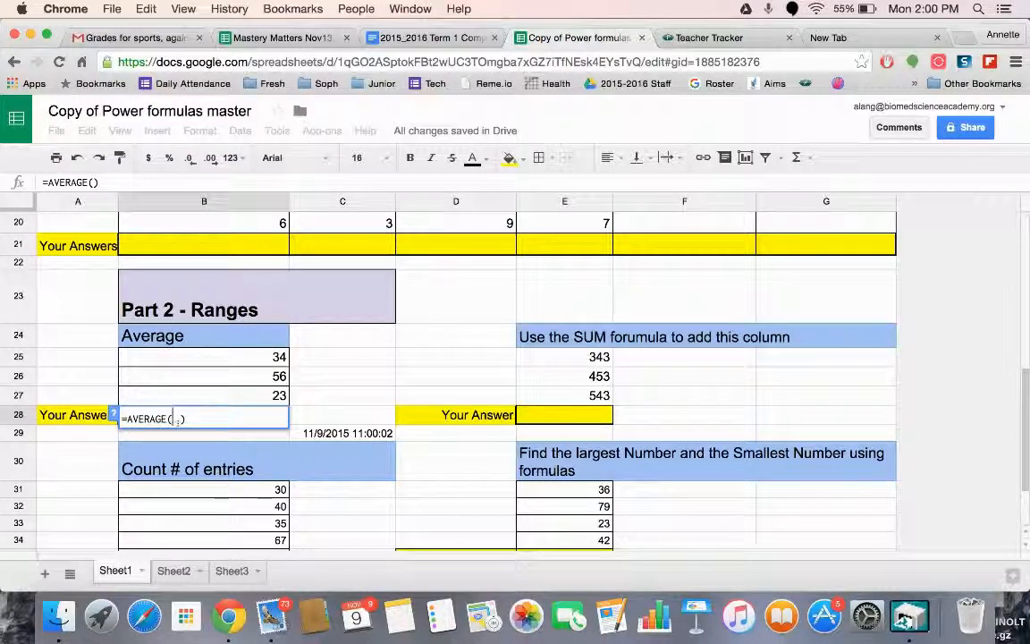
click(234, 363)
drag(234, 366, 236, 395)
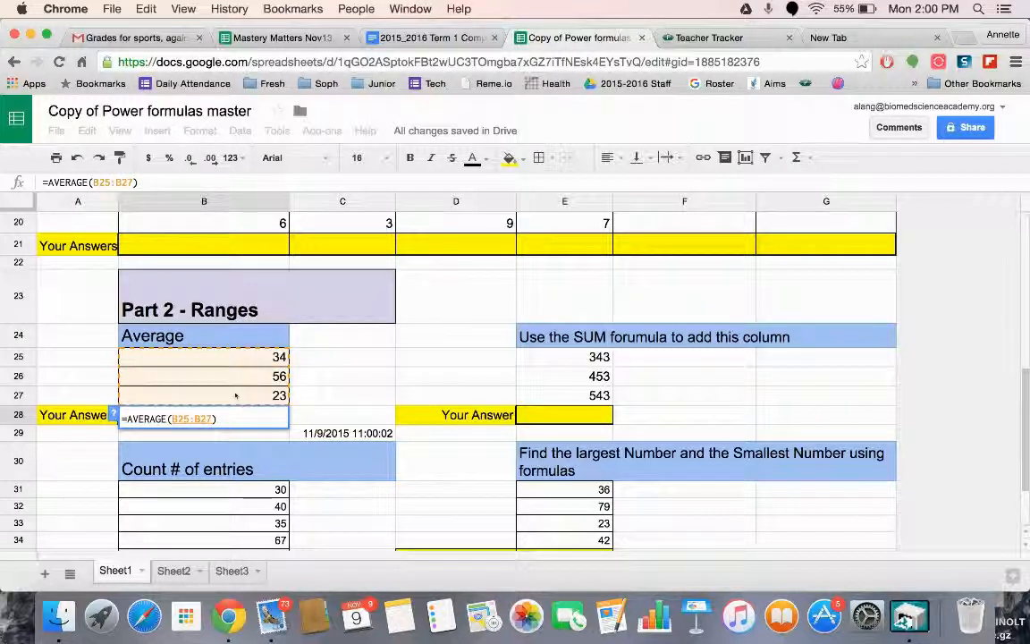
key(Return)
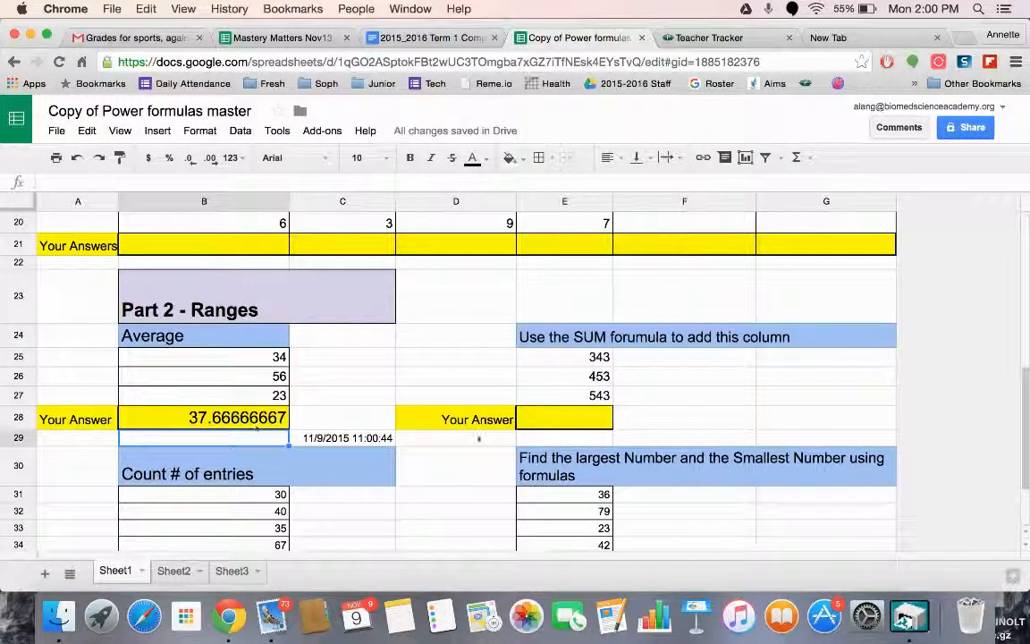
Enter a SUM formula over the cells E25:E26 in the answer cell E28 of the SUM problem
click(547, 418)
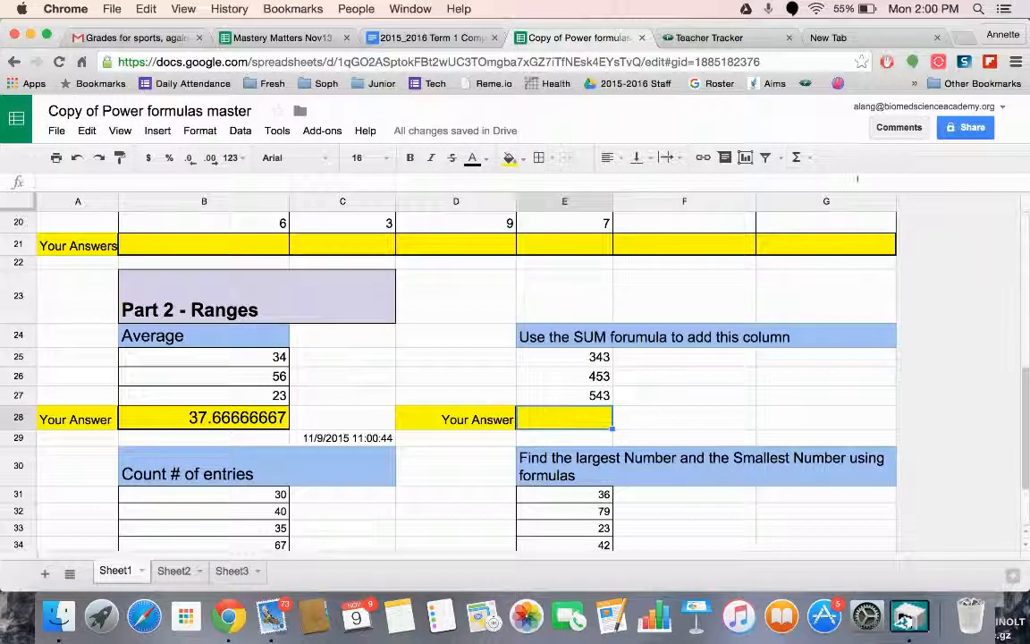
click(795, 158)
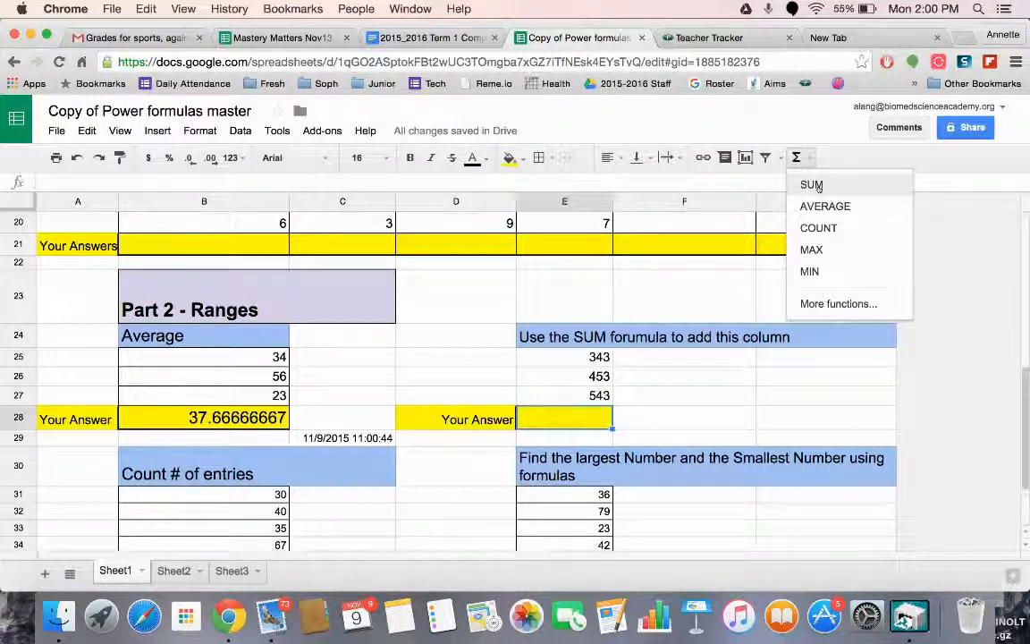
click(810, 185)
drag(584, 357, 582, 390)
key(Return)
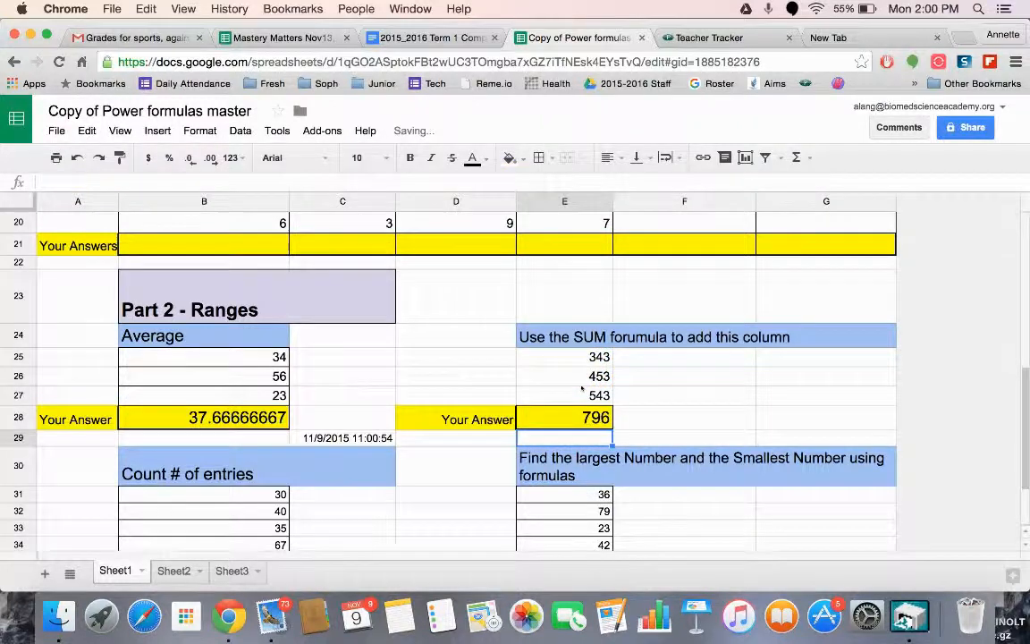
Clear the existing answer in B37 under Count # of entries and enter the formula =COUNT(B31:B36) there
scroll(582, 387, down, 3)
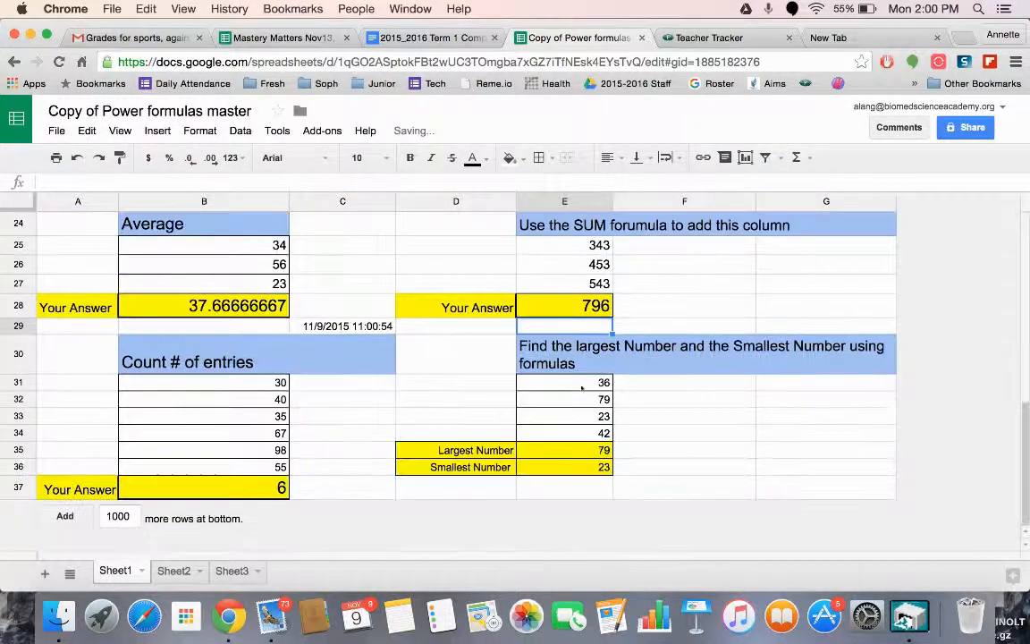
click(206, 488)
key(Delete)
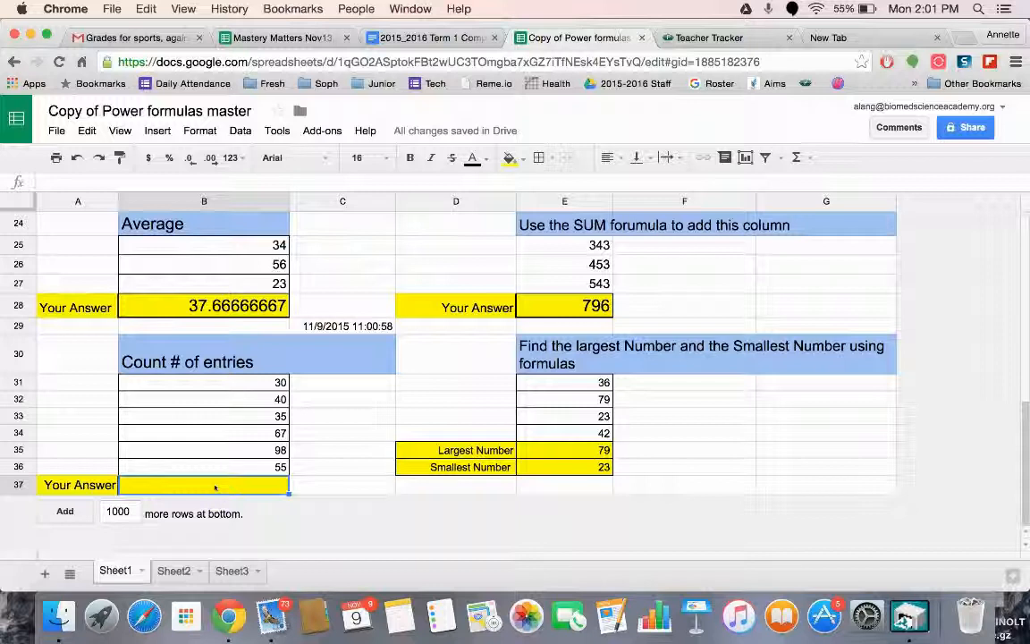
text(=count)
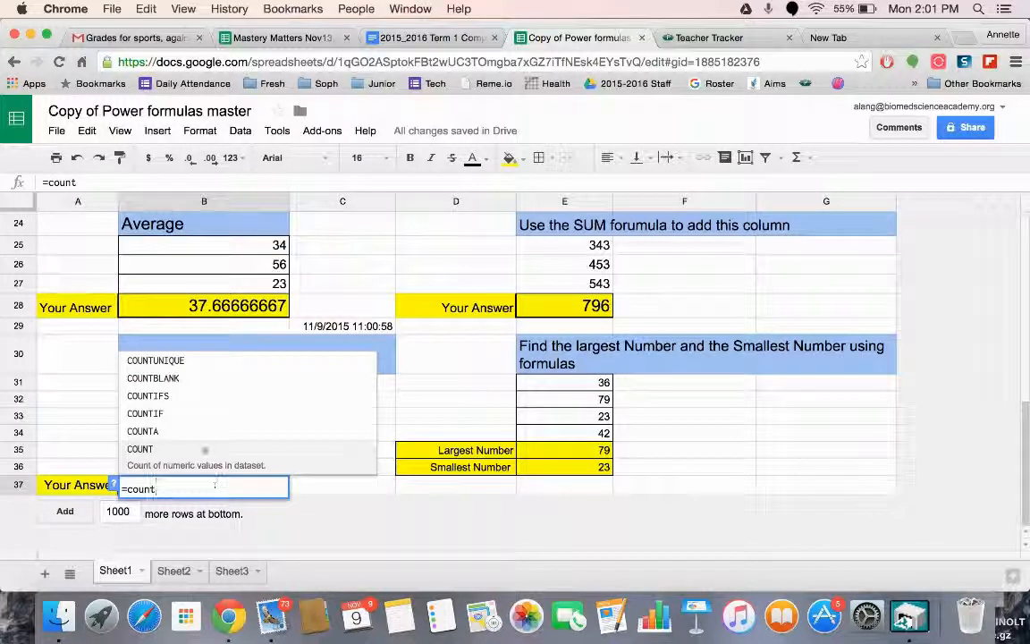
text(()
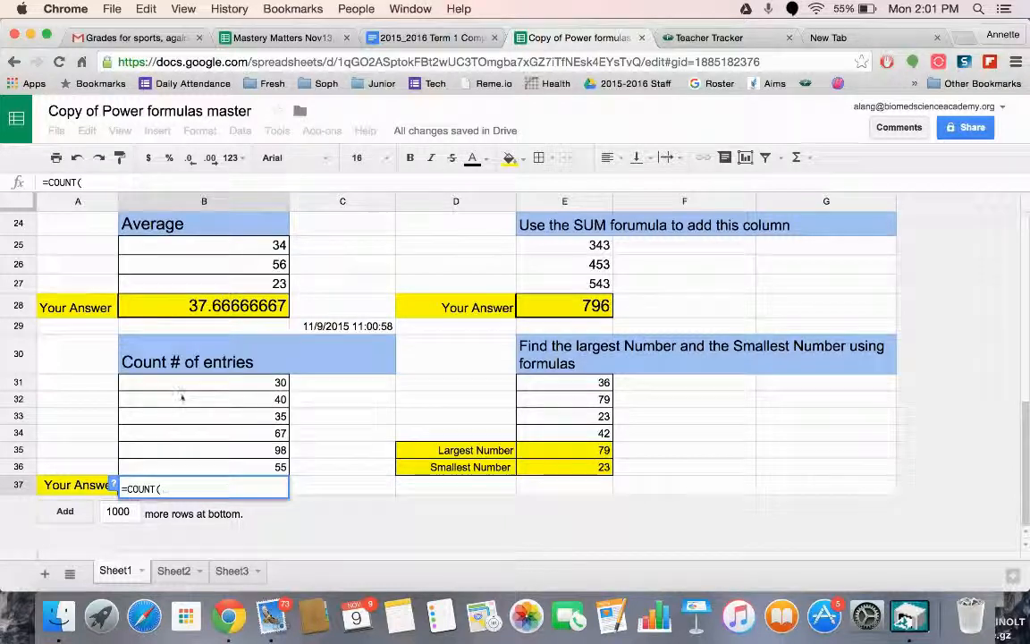
drag(184, 385, 185, 463)
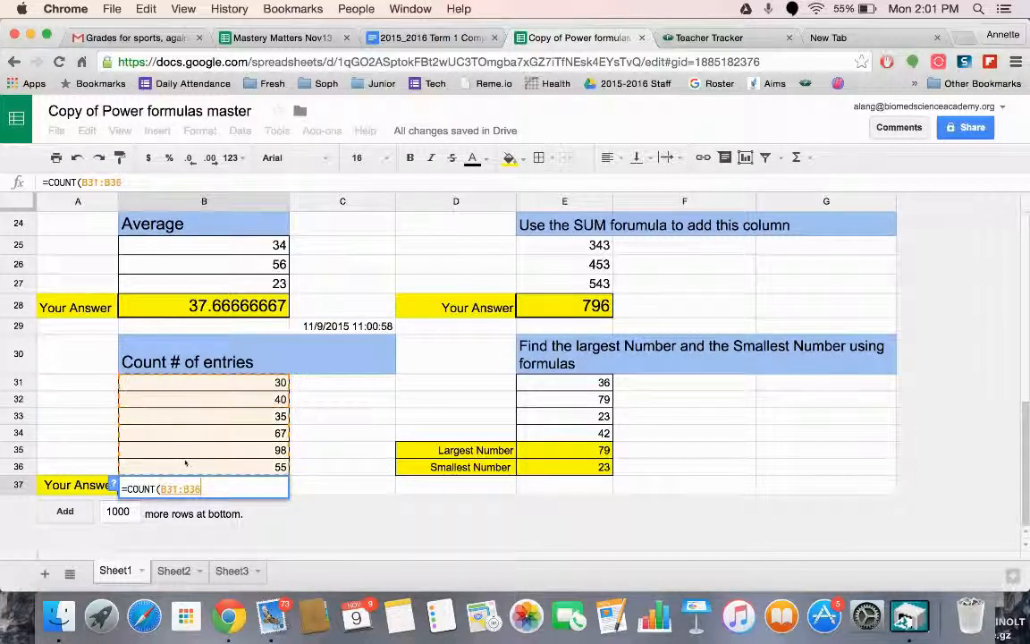
key(Return)
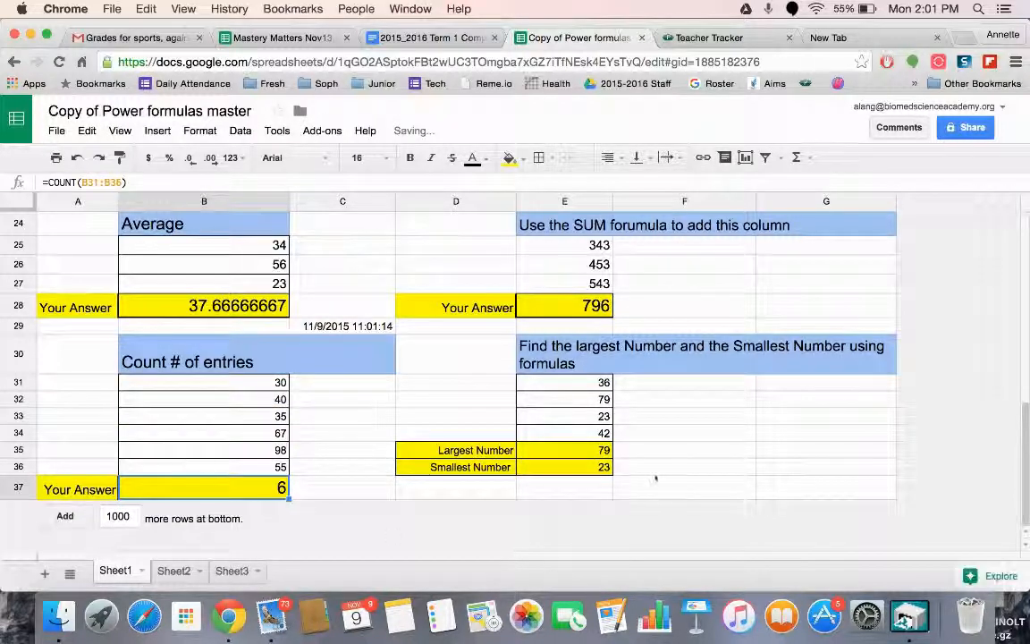
Check the existing formulas in the Largest Number and Smallest Number cells E35 and E36, and clear both cells
click(559, 451)
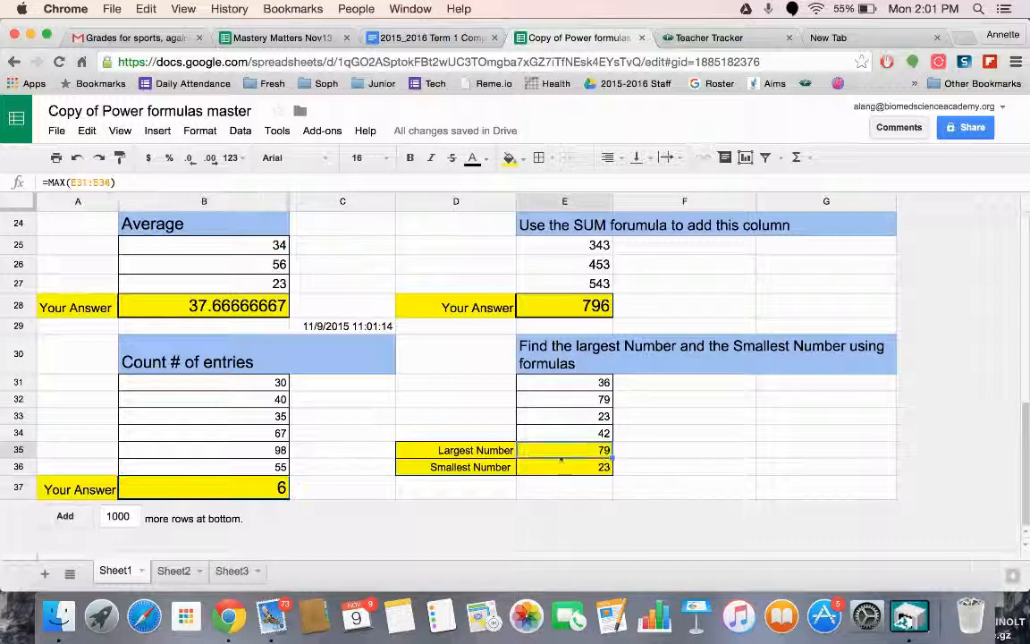
click(564, 467)
click(563, 450)
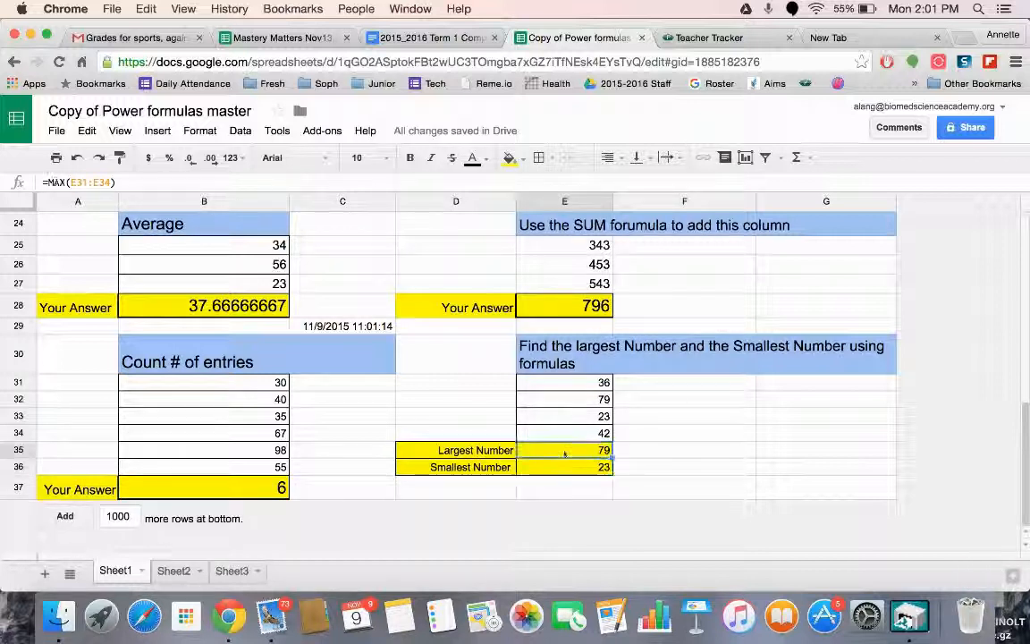
key(Delete)
click(572, 465)
key(Delete)
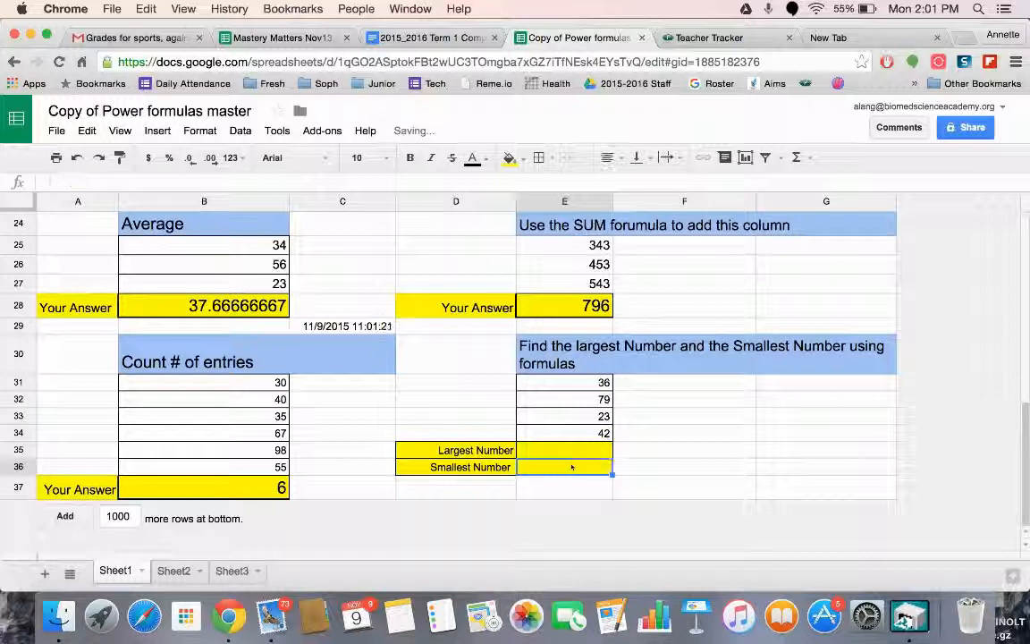
Start inserting a function in the Largest Number answer cell E35
click(570, 452)
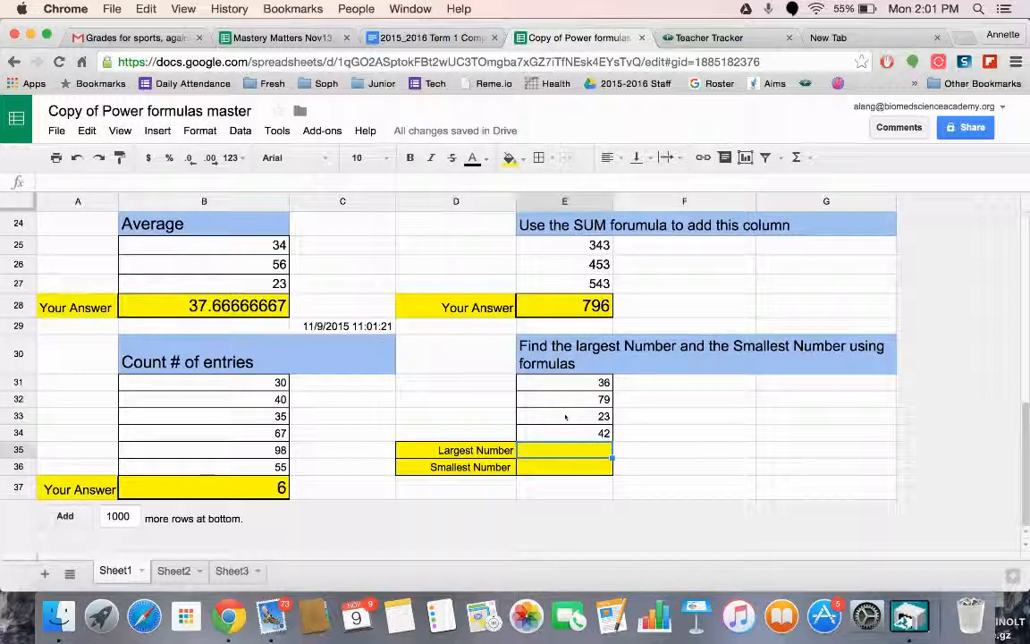
click(795, 158)
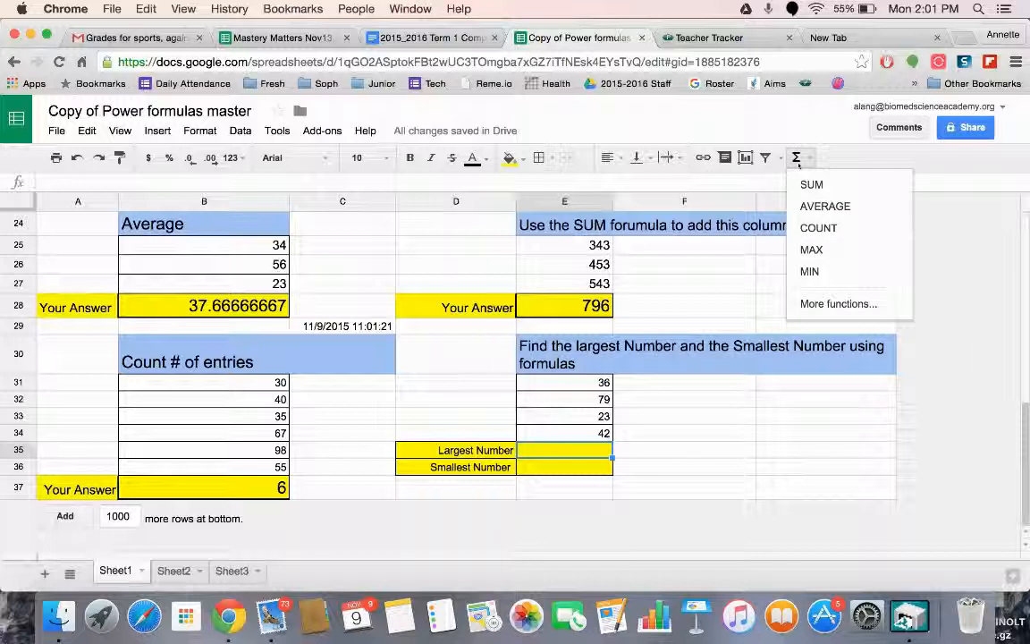